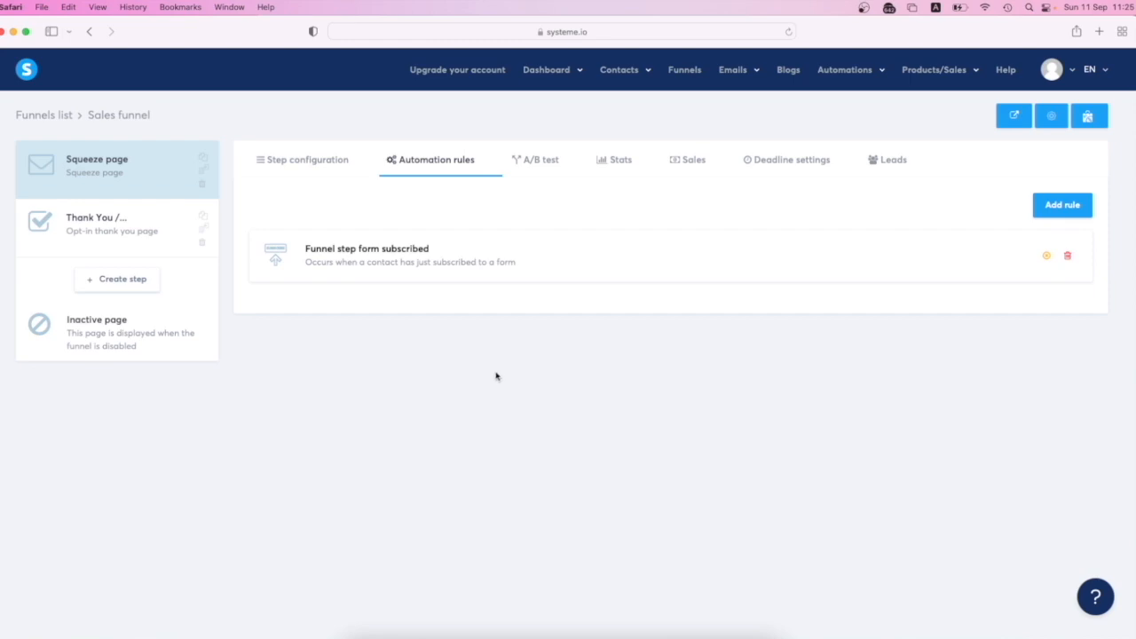
# View the funnels list and the emails in the "Your First Funnel" campaign
pyautogui.moveTo(622, 70)
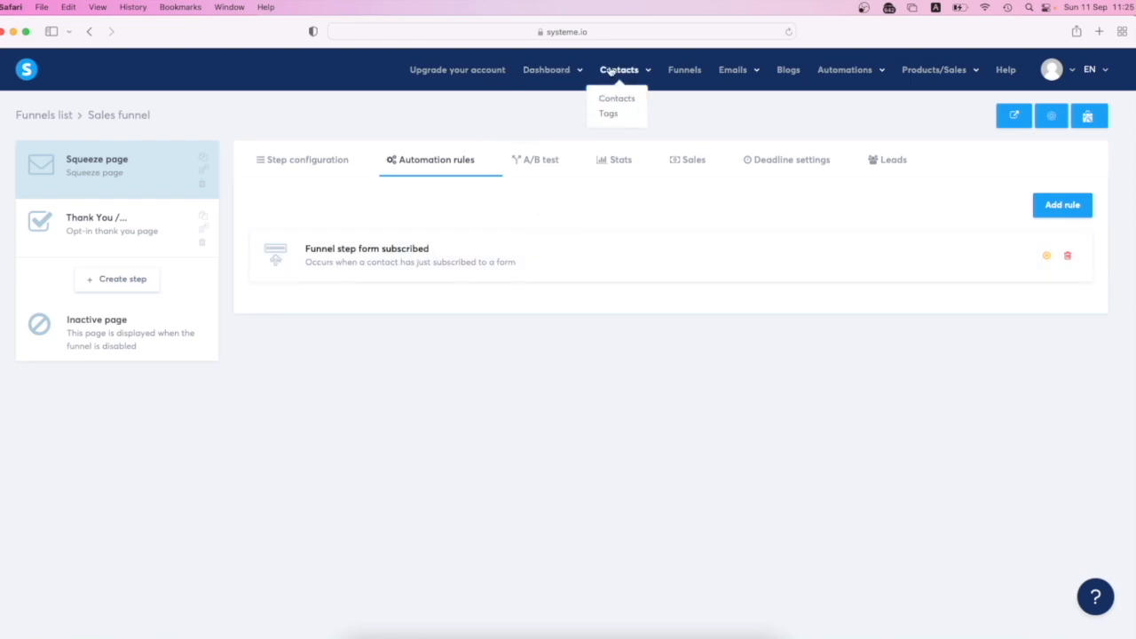
pyautogui.click(685, 71)
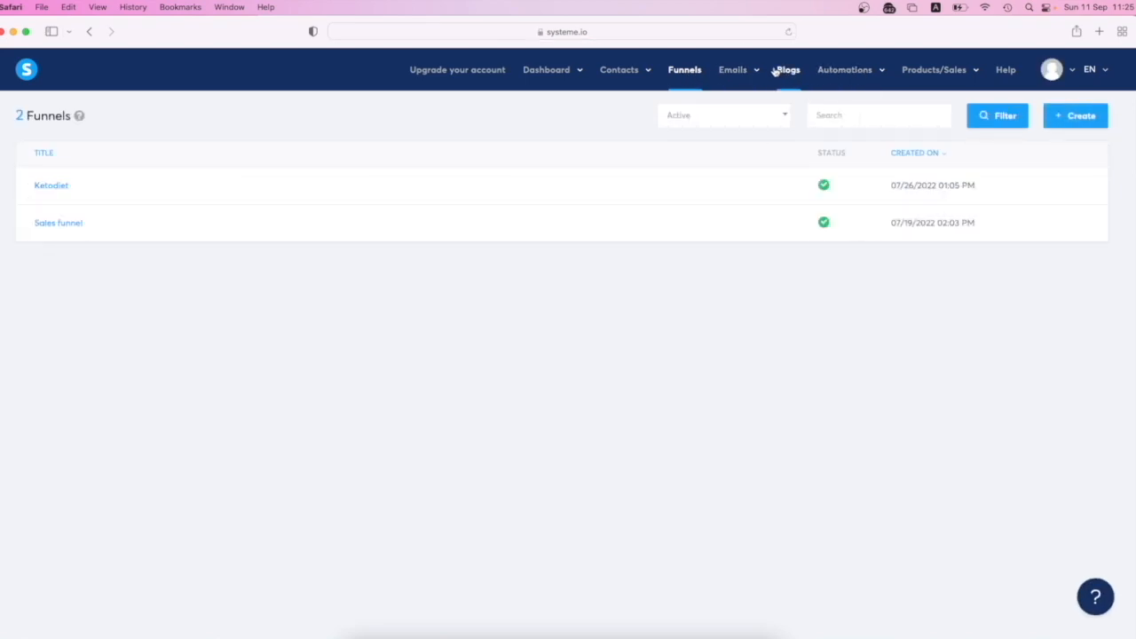
pyautogui.moveTo(739, 74)
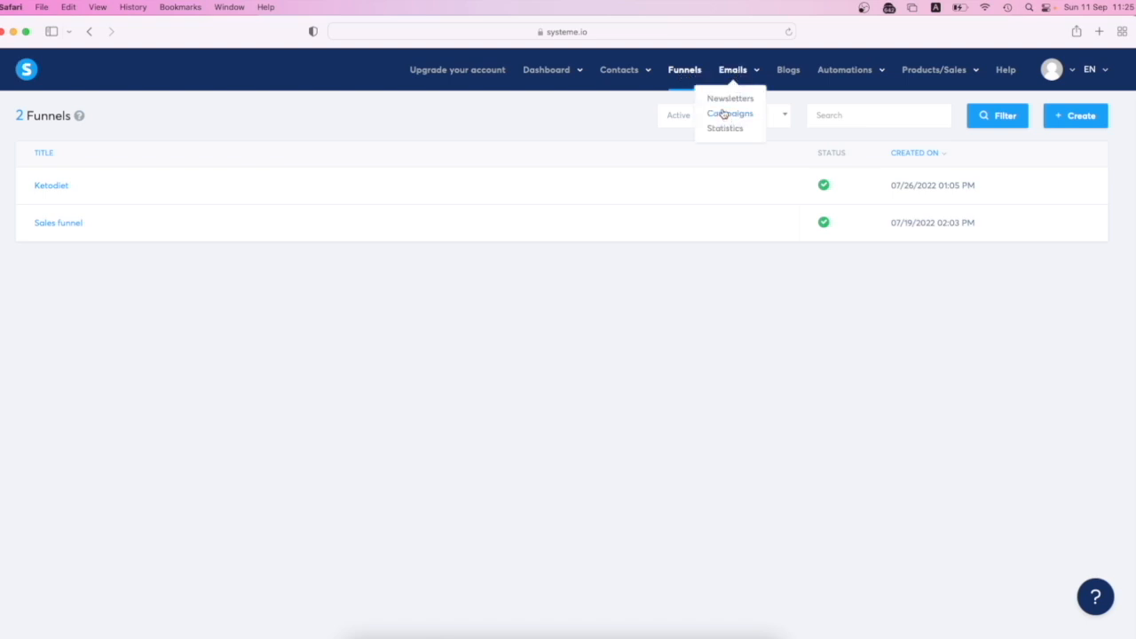
pyautogui.click(724, 114)
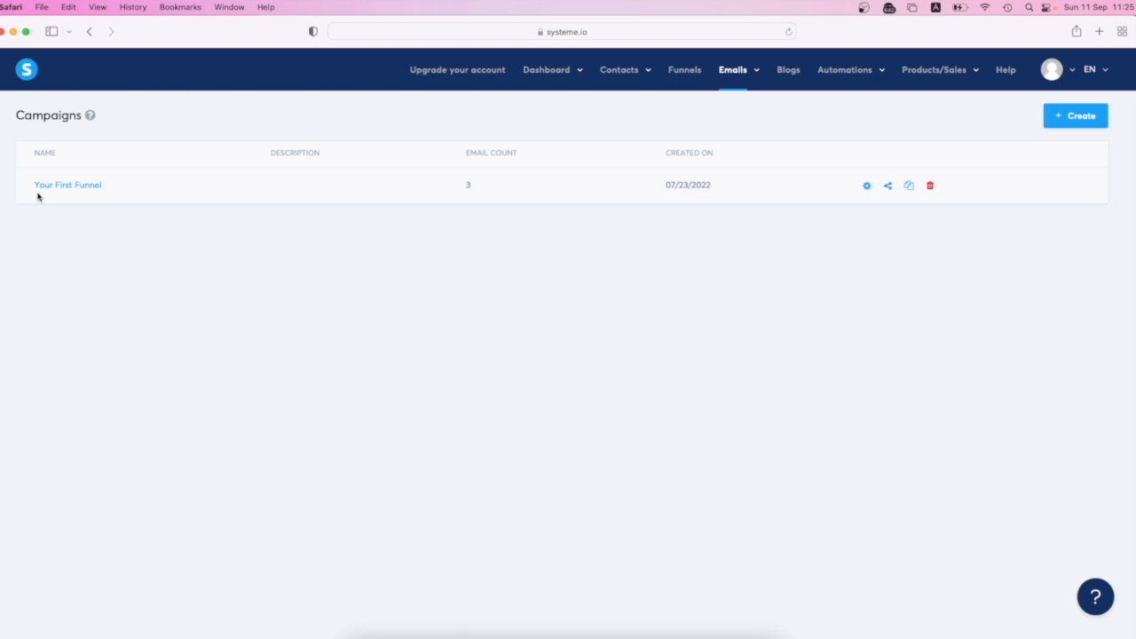
pyautogui.click(79, 186)
pyautogui.click(84, 187)
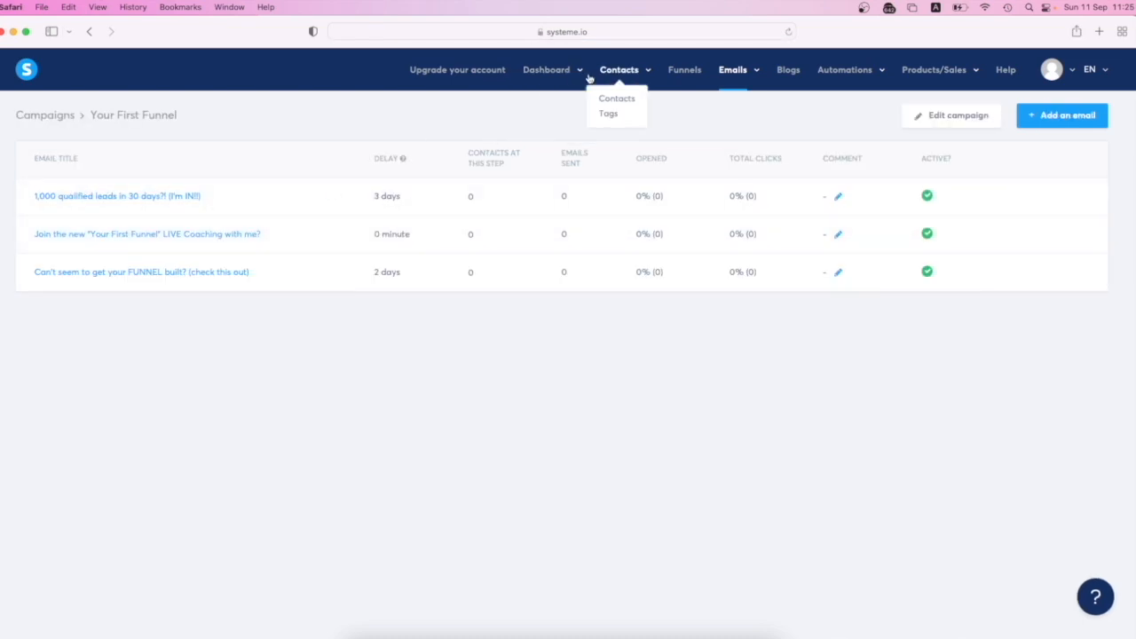
# Look through the Ketodiet funnel and the squeeze page configuration of the Sales funnel
pyautogui.click(689, 75)
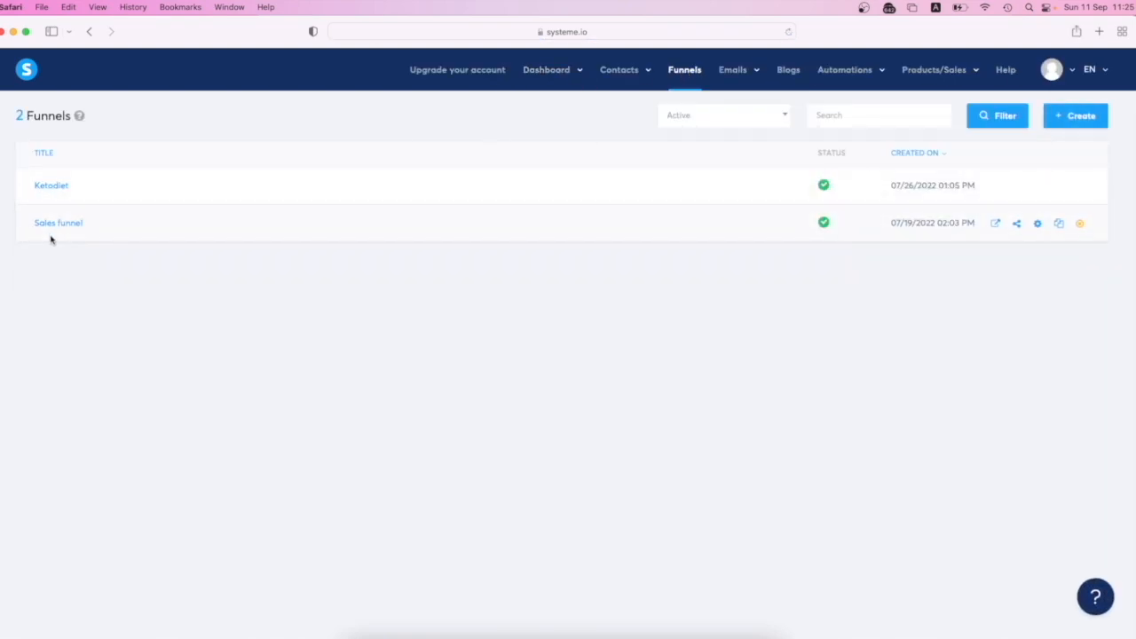
pyautogui.click(59, 188)
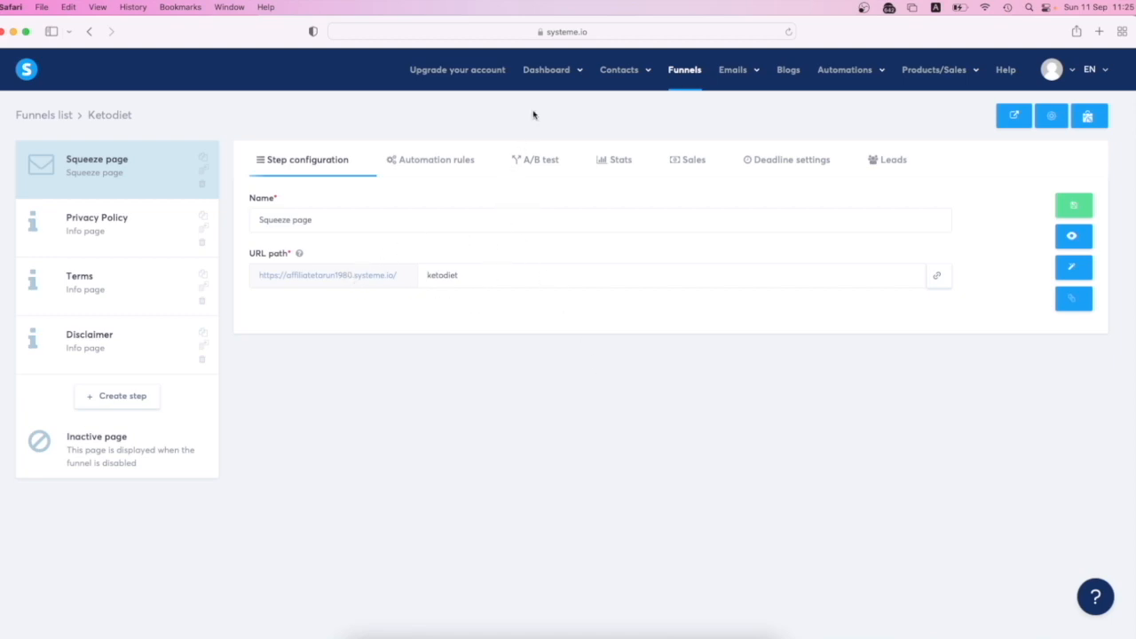
pyautogui.click(694, 71)
pyautogui.click(58, 225)
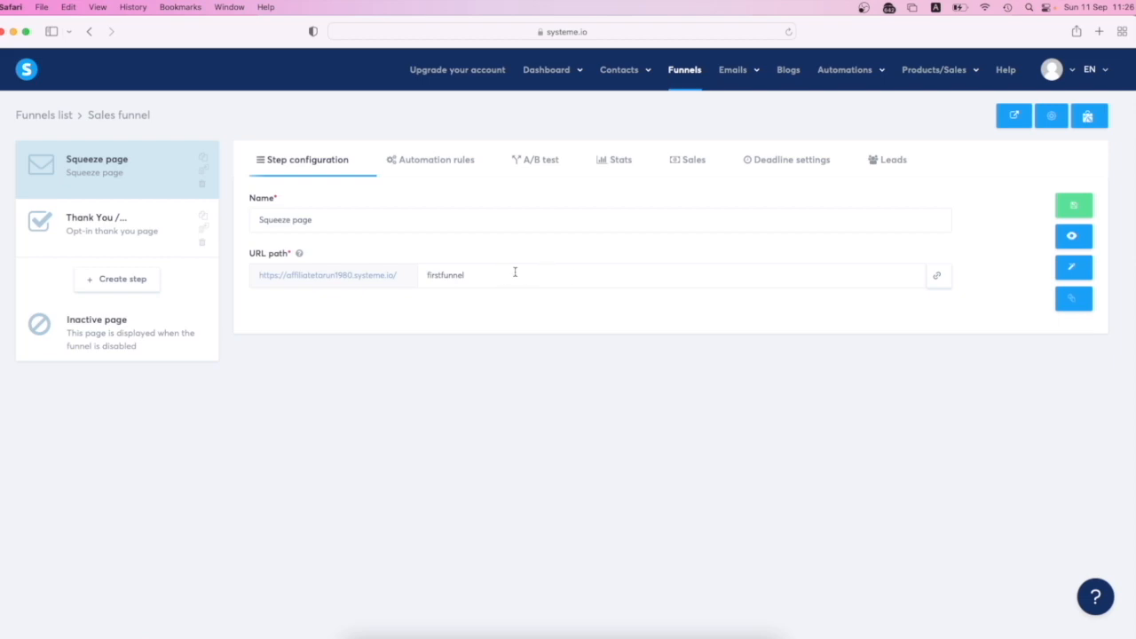
pyautogui.click(527, 275)
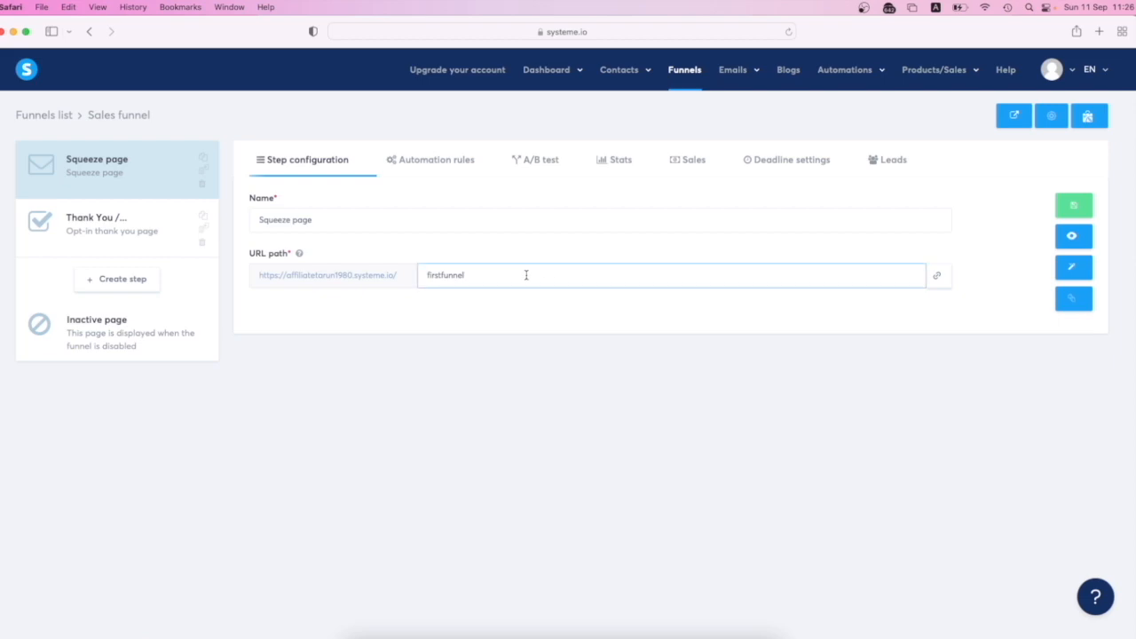
pyautogui.click(538, 323)
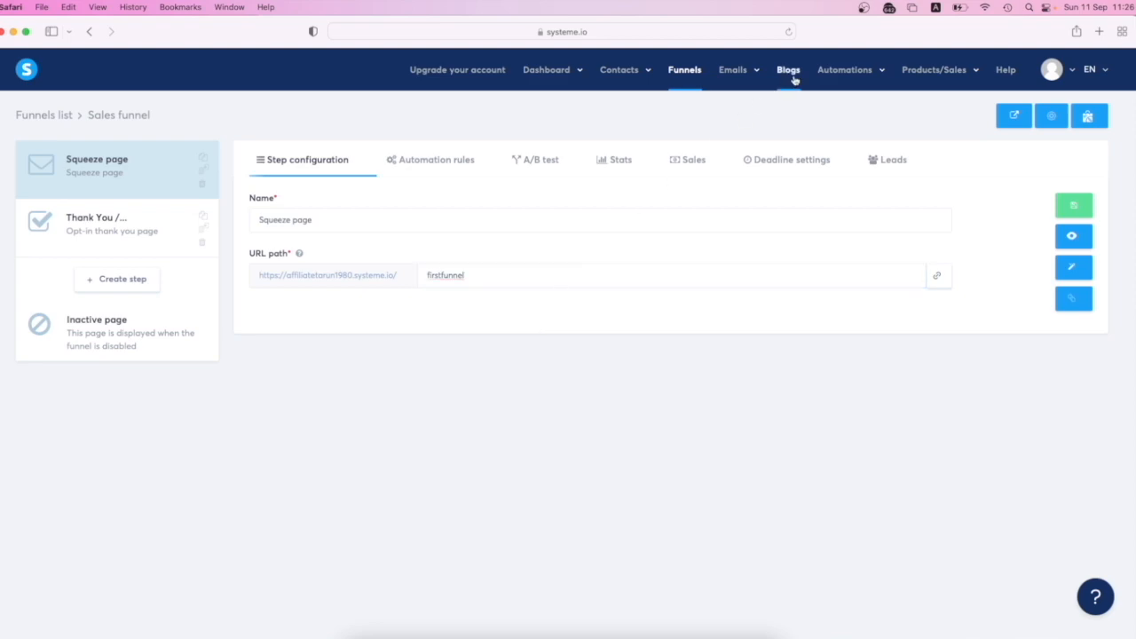
# Open the "Your First Funnel" email campaign
pyautogui.moveTo(821, 72)
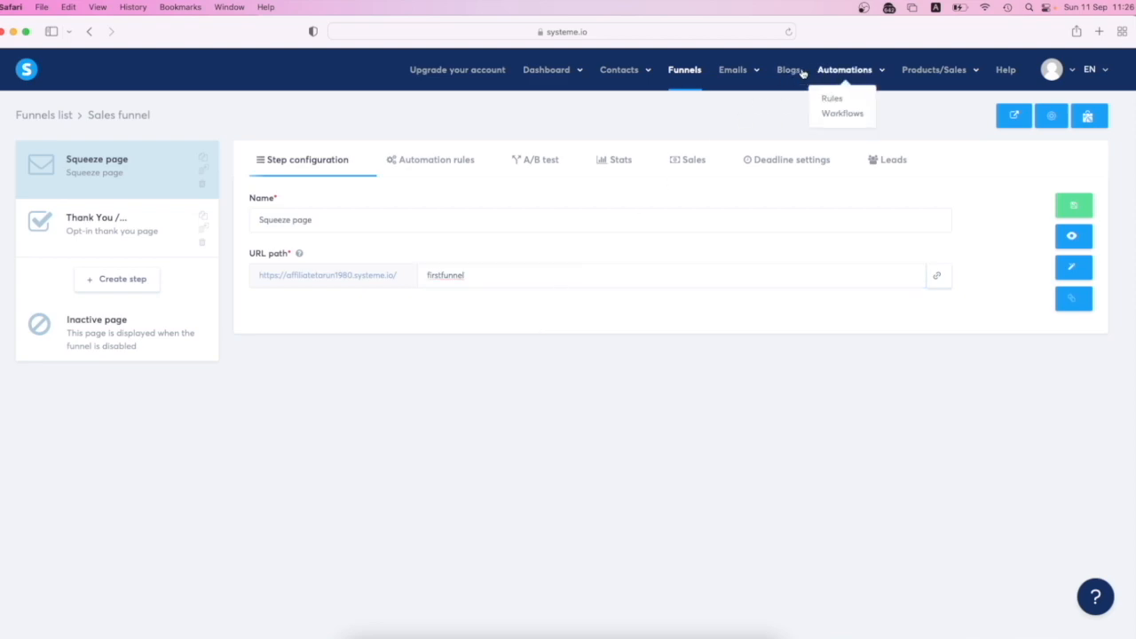
pyautogui.moveTo(738, 71)
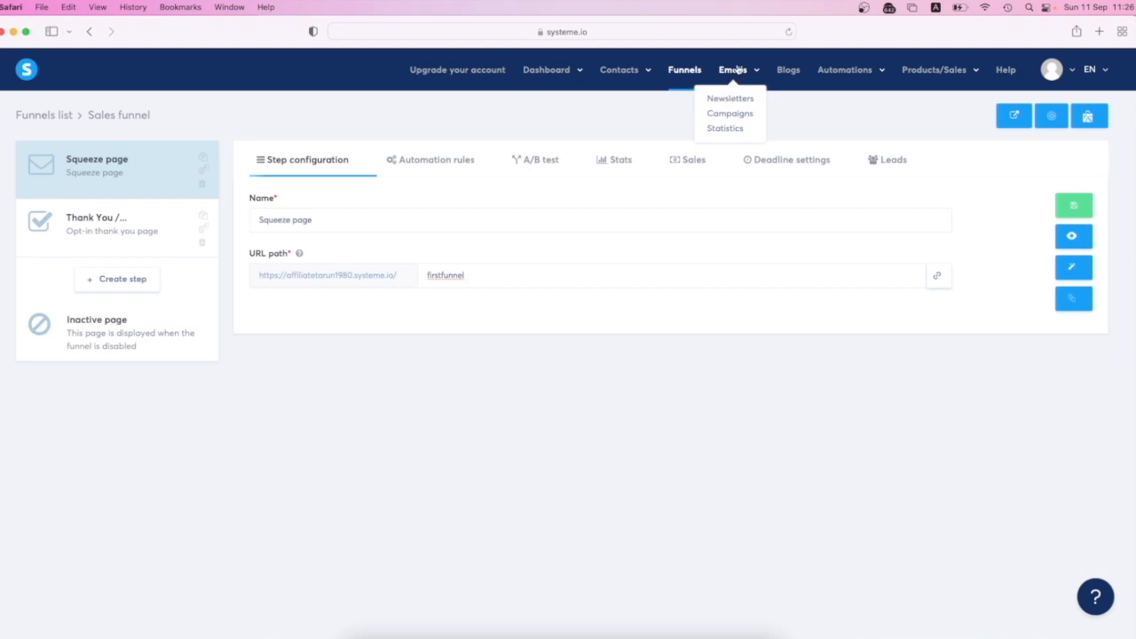
pyautogui.click(727, 115)
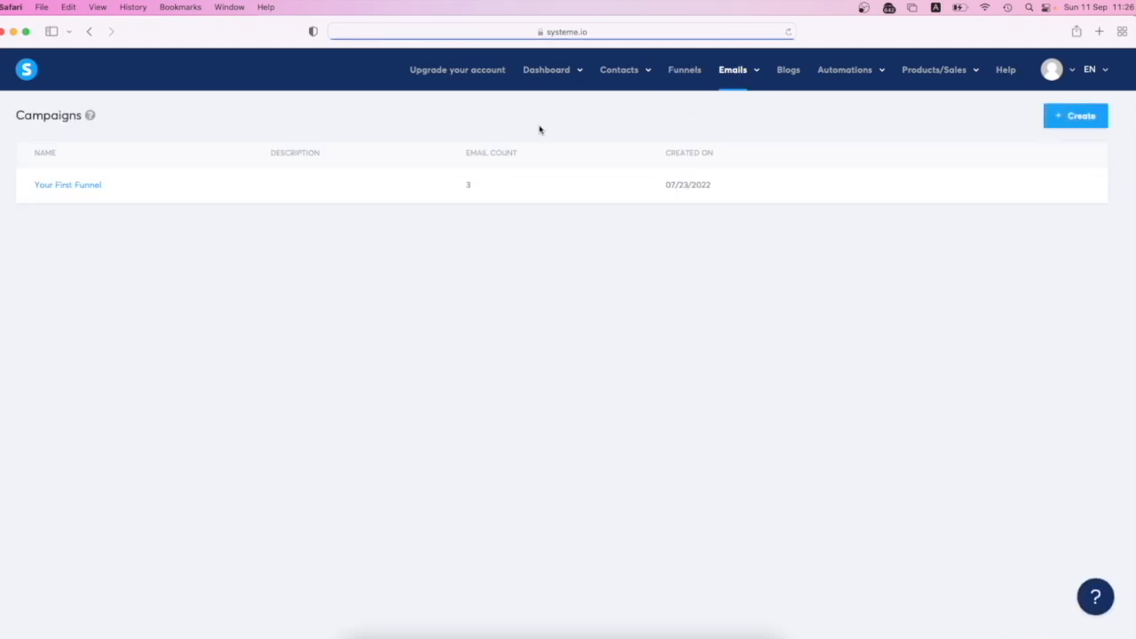
pyautogui.click(78, 187)
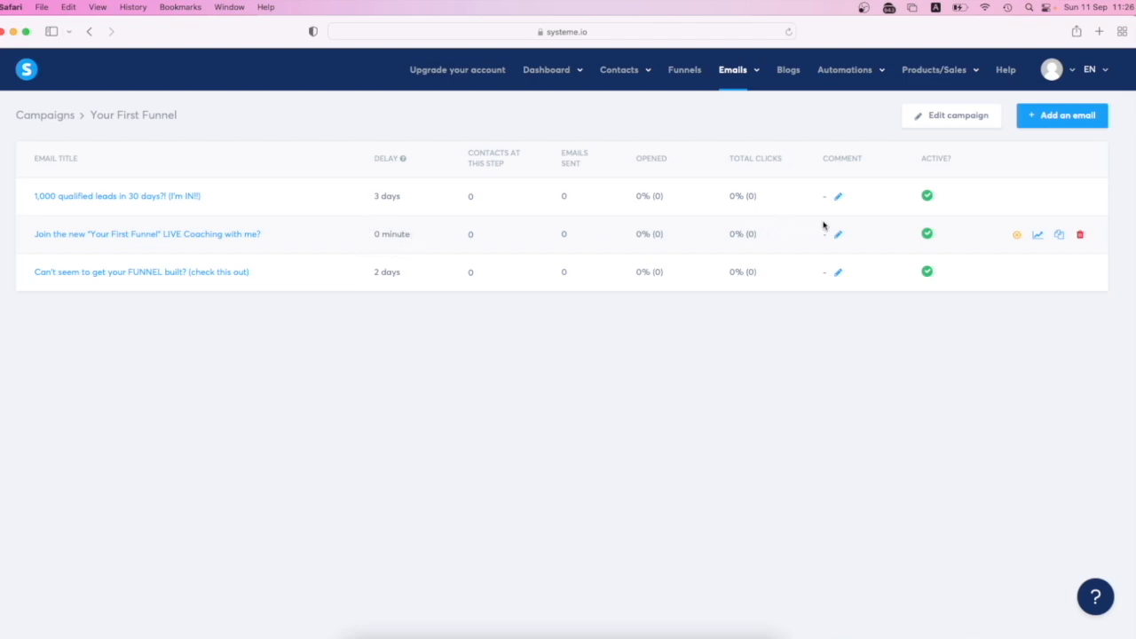
pyautogui.click(921, 121)
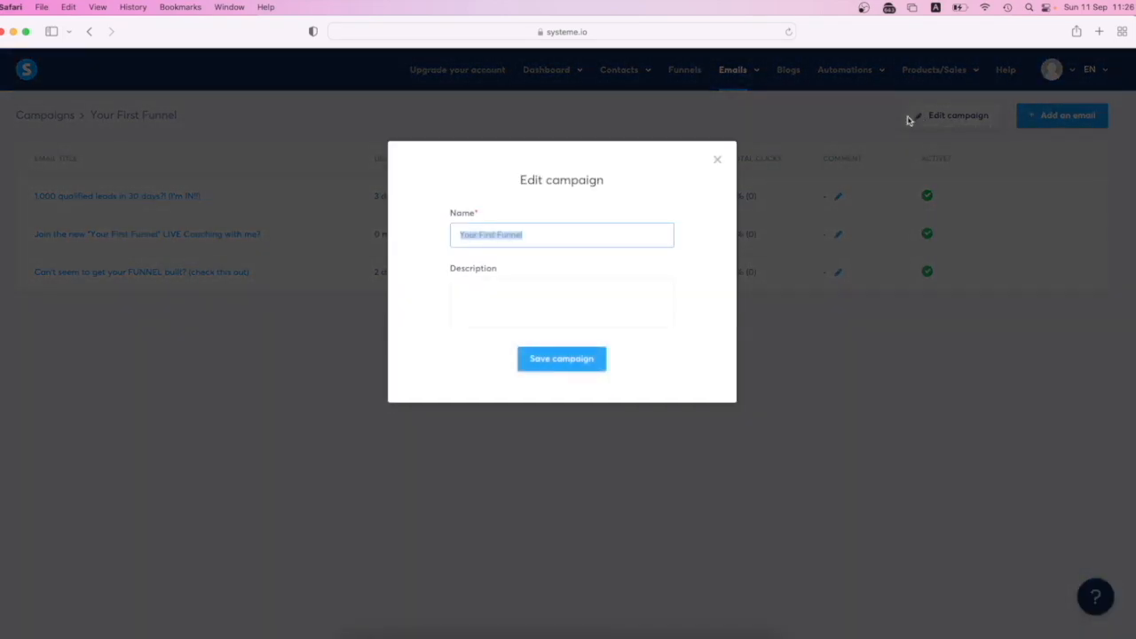
pyautogui.click(576, 291)
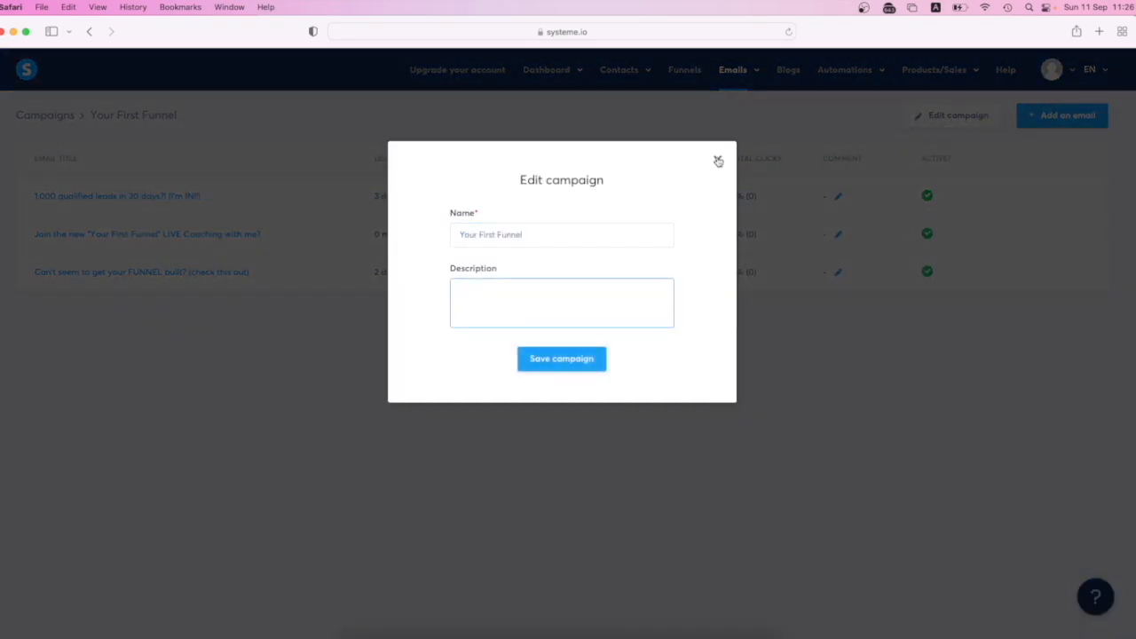
pyautogui.click(718, 159)
pyautogui.click(838, 237)
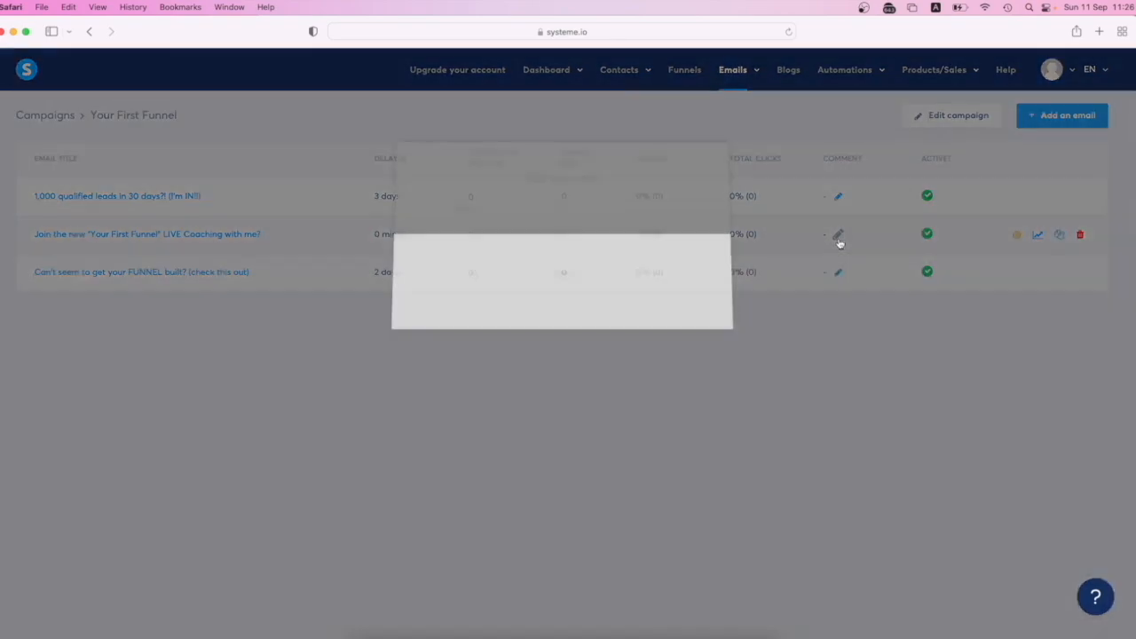
pyautogui.click(719, 160)
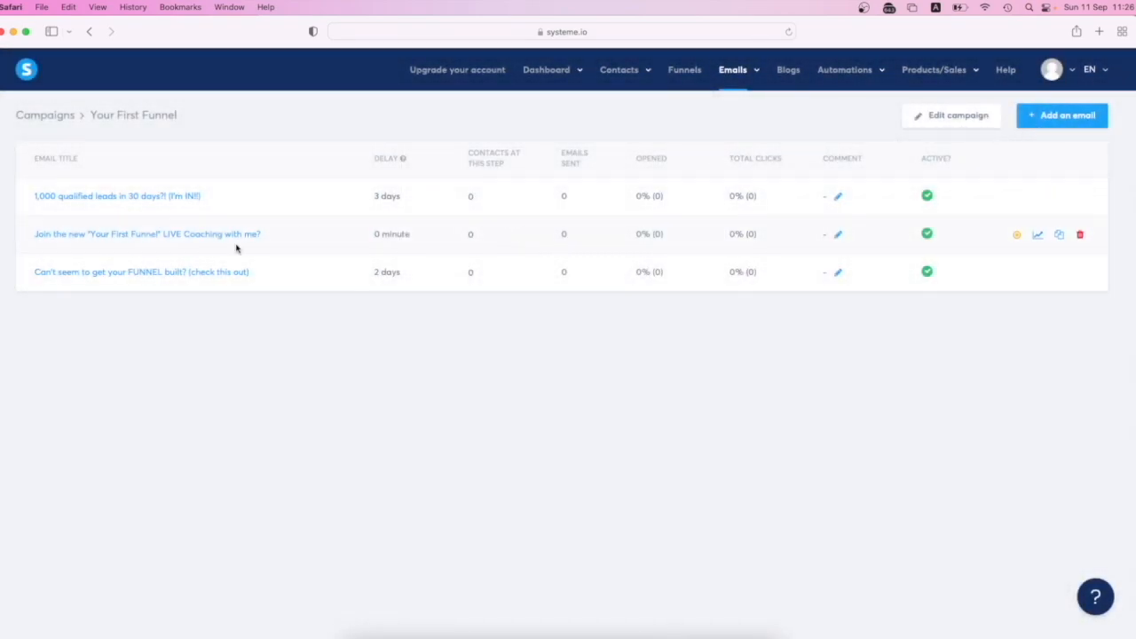
# Review the "Join the new "Your First Funnel" LIVE Coaching with me?" email and save it with a sending delay of 0
pyautogui.click(198, 236)
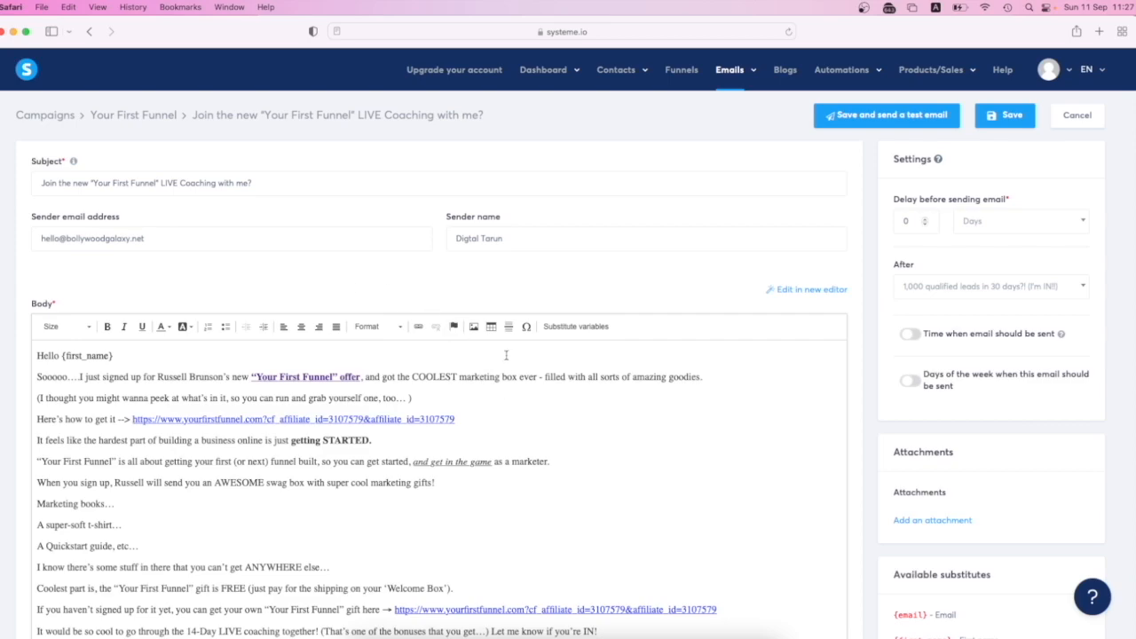
pyautogui.scroll(-5, 593, 464)
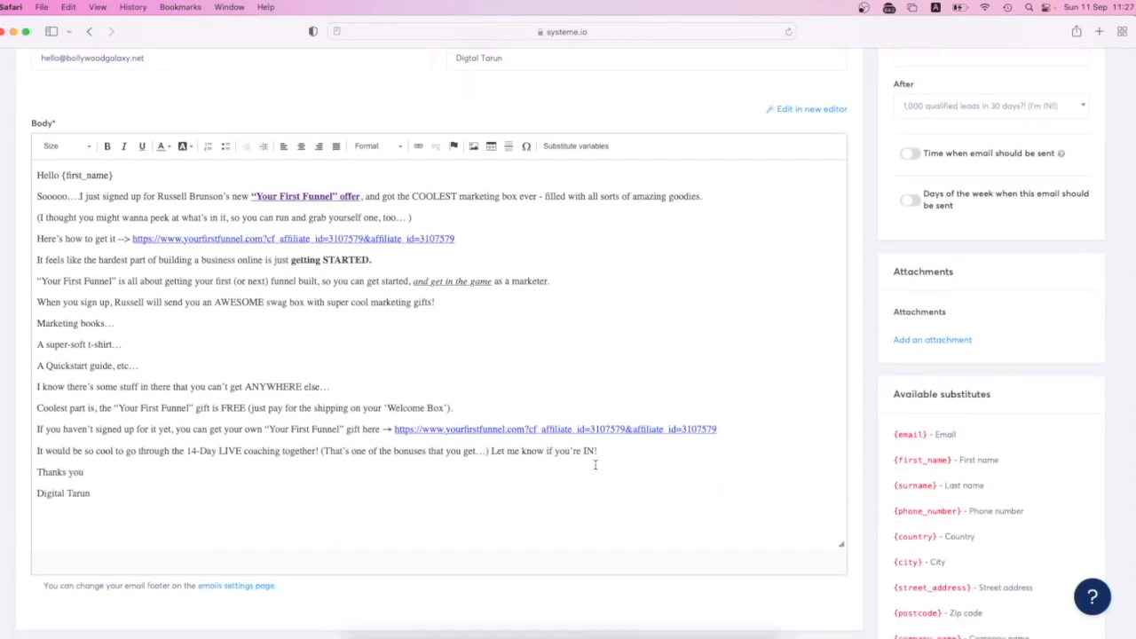
pyautogui.scroll(5, 595, 465)
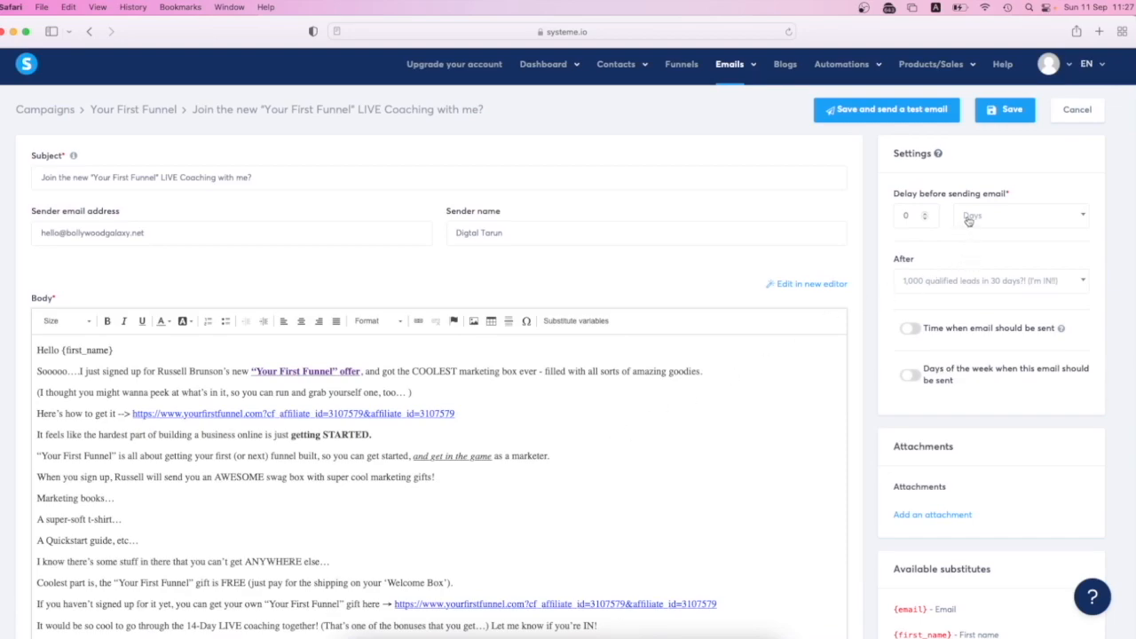
pyautogui.click(1084, 217)
pyautogui.click(984, 245)
pyautogui.click(1001, 118)
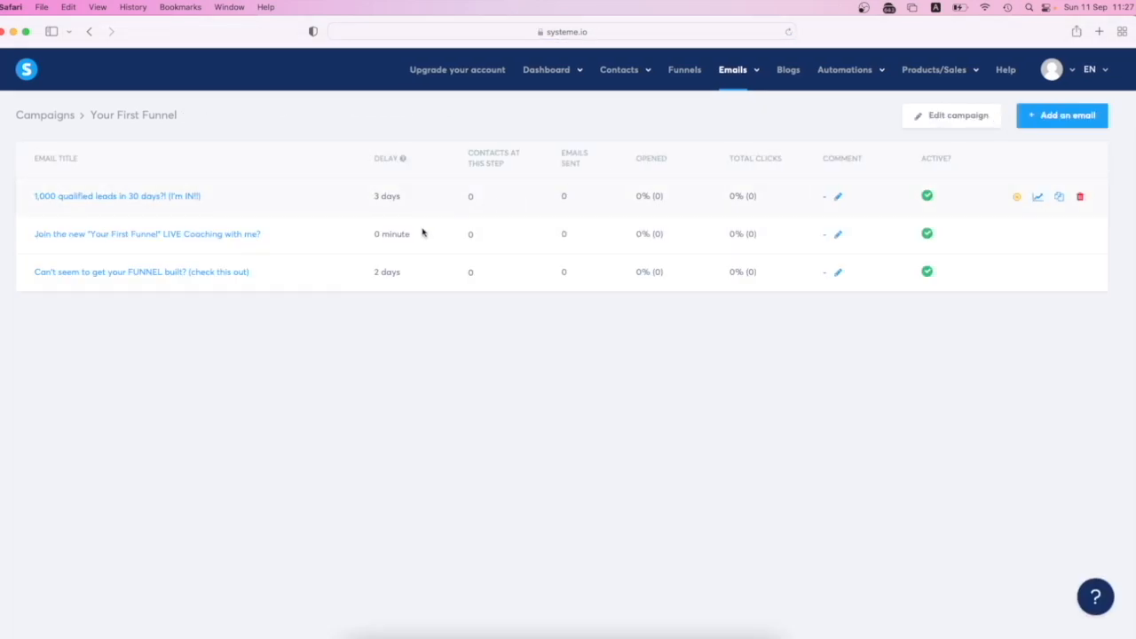
# Set the sending delay of the "Can't seem to get your FUNNEL built? (check this out)" email to 1 day and save it
pyautogui.click(222, 273)
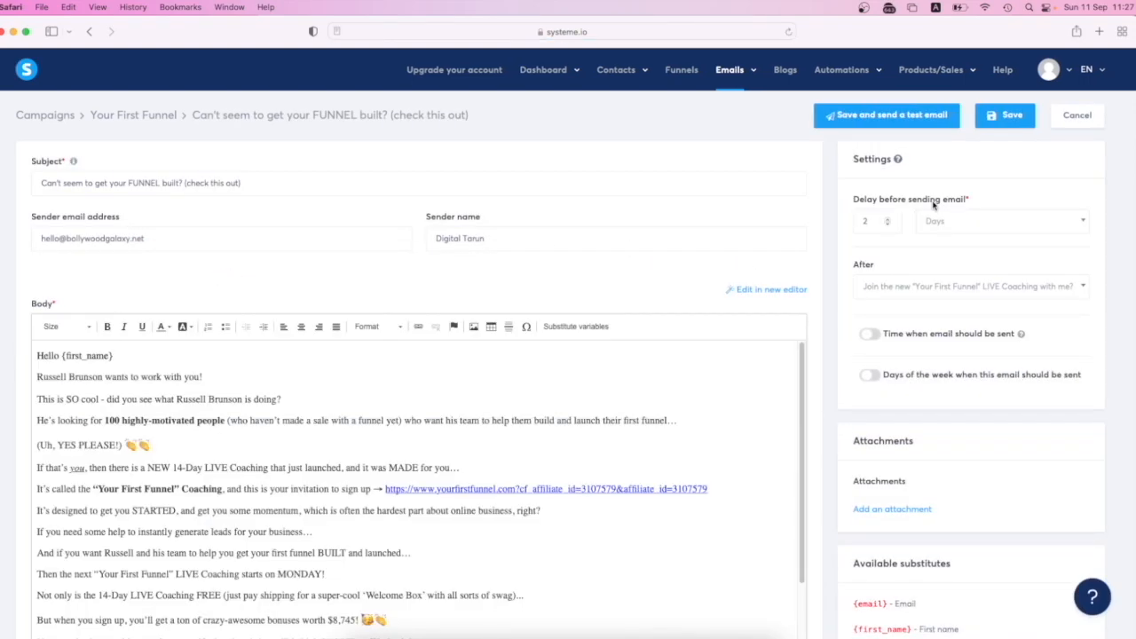
pyautogui.click(885, 223)
pyautogui.click(996, 118)
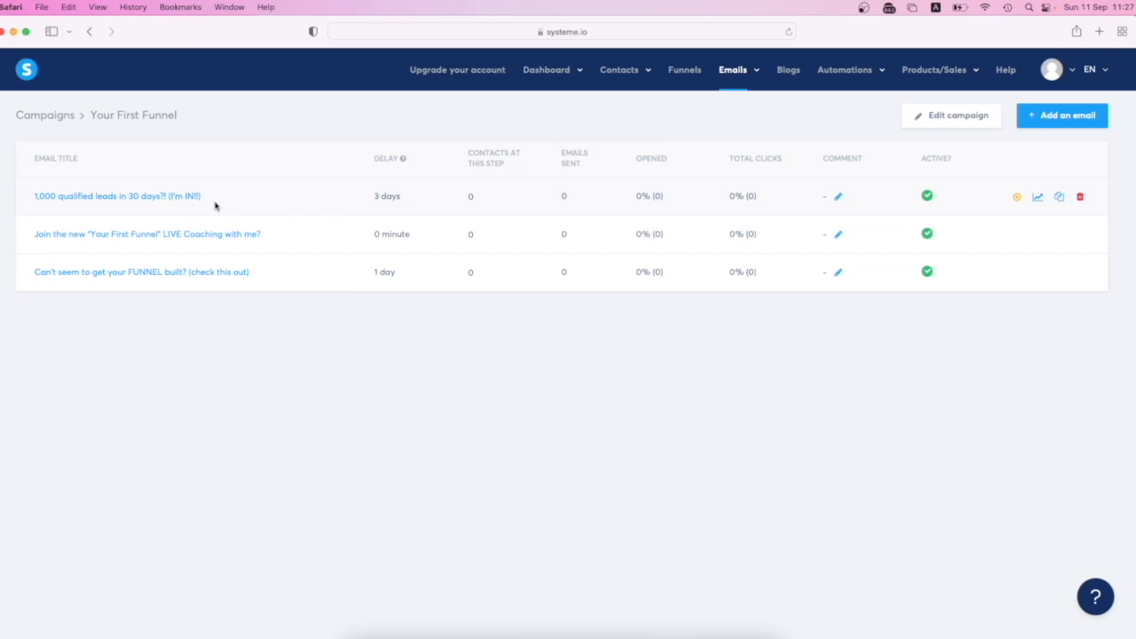
# Set the sending delay of the "1,000 qualified leads in 30 days?! (I'm IN!!)" email to 2 days and save it
pyautogui.click(184, 197)
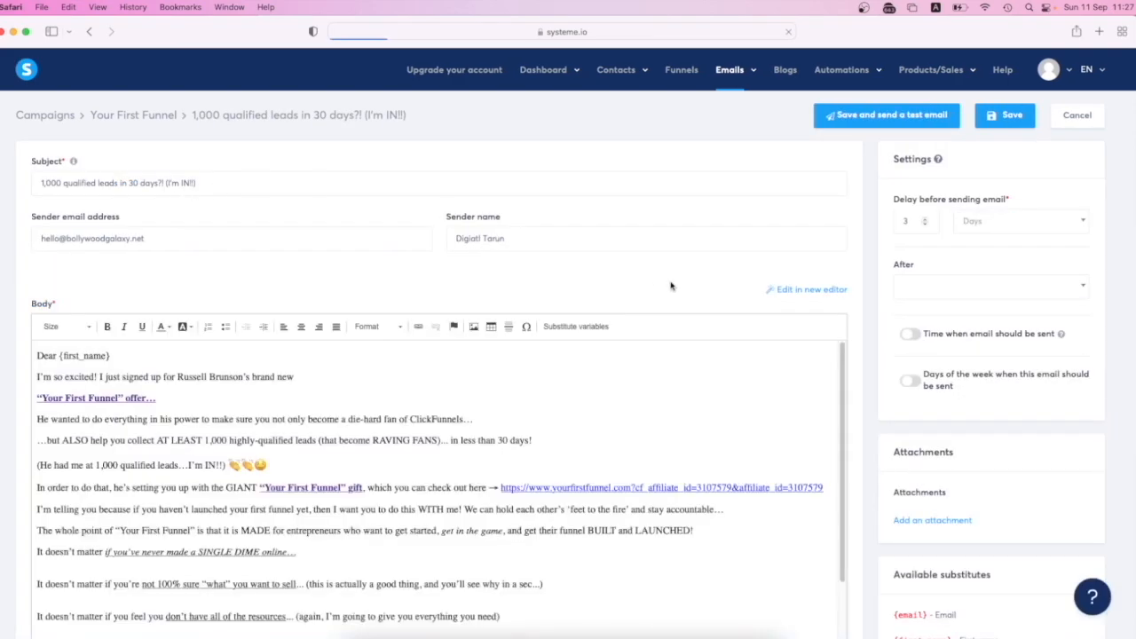
pyautogui.click(926, 227)
pyautogui.click(996, 116)
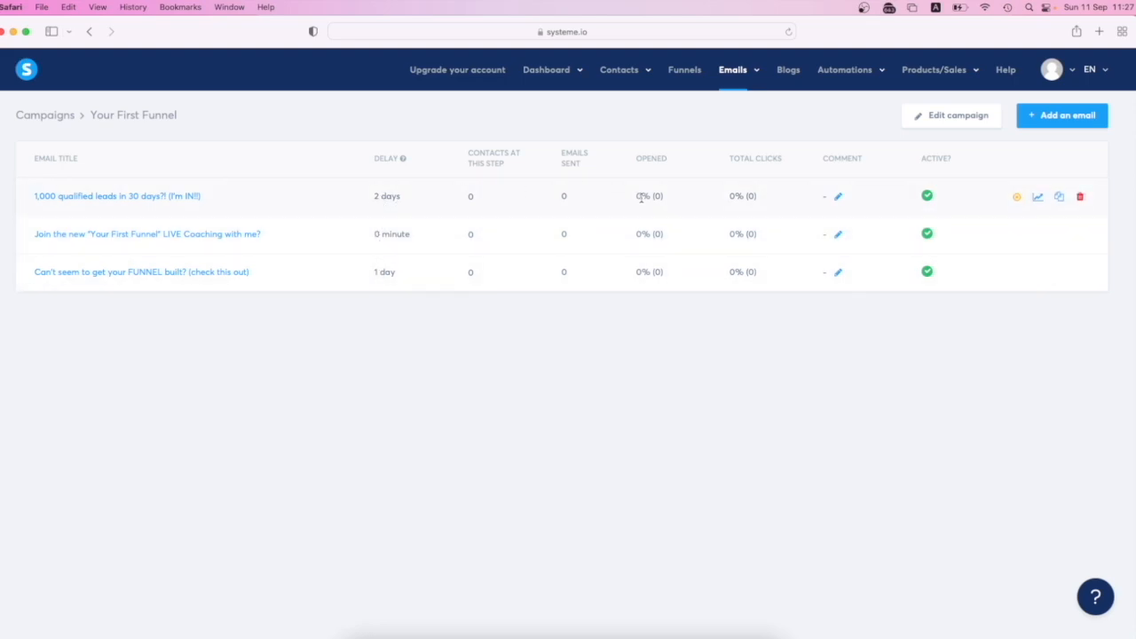
# Remove the tag and campaign subscription actions from the Sales funnel squeeze page's "Funnel step form subscribed" rule and save the rule
pyautogui.click(686, 73)
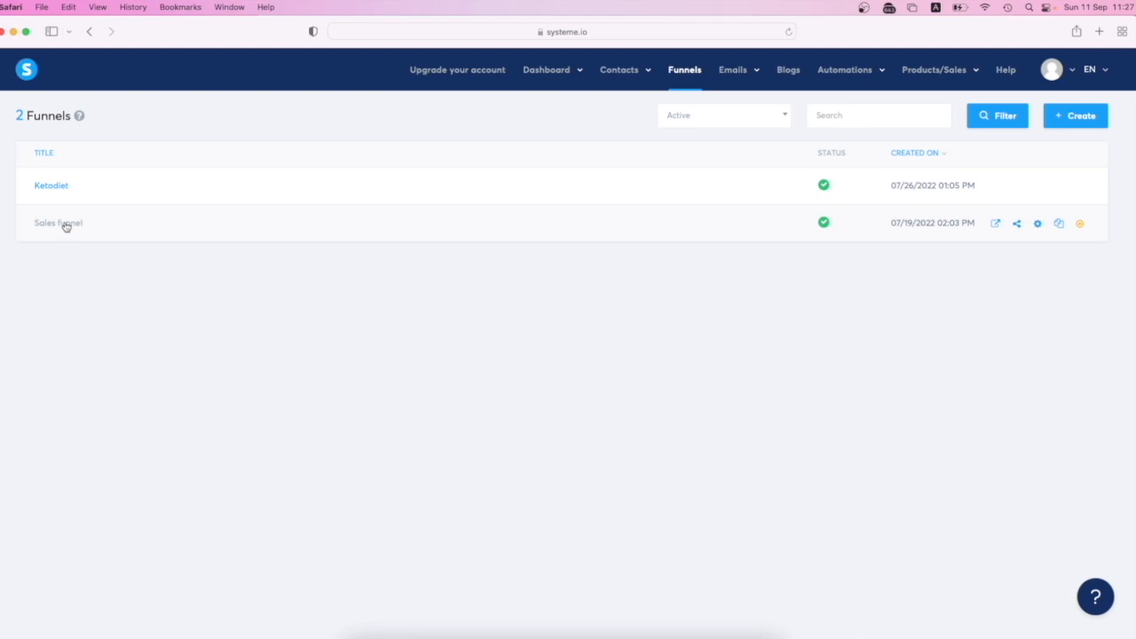
pyautogui.click(64, 224)
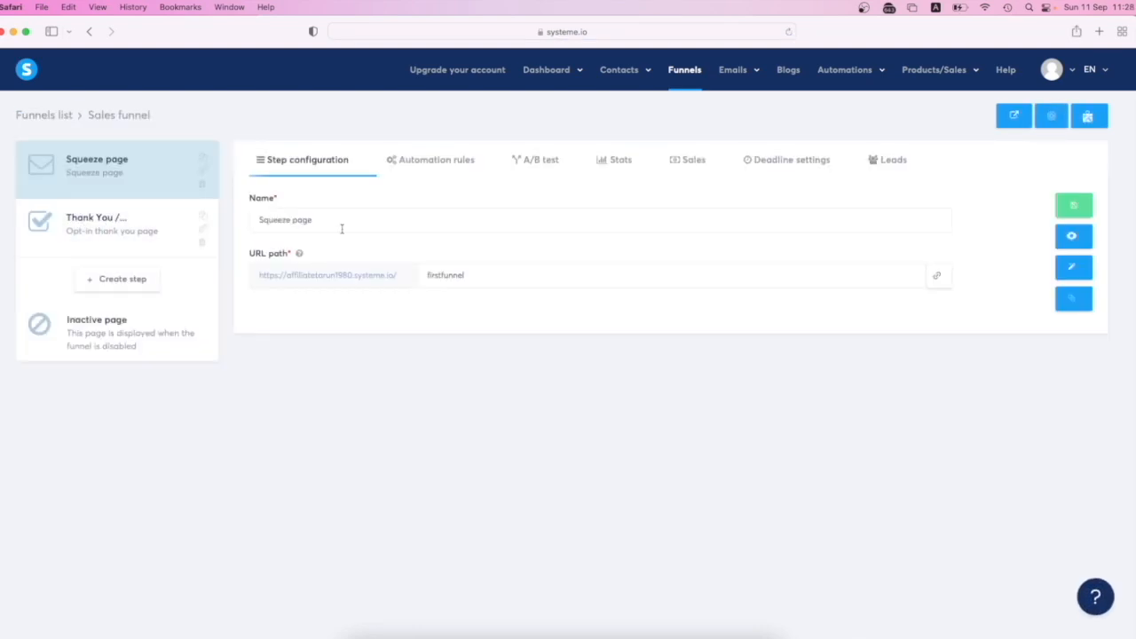
pyautogui.click(433, 162)
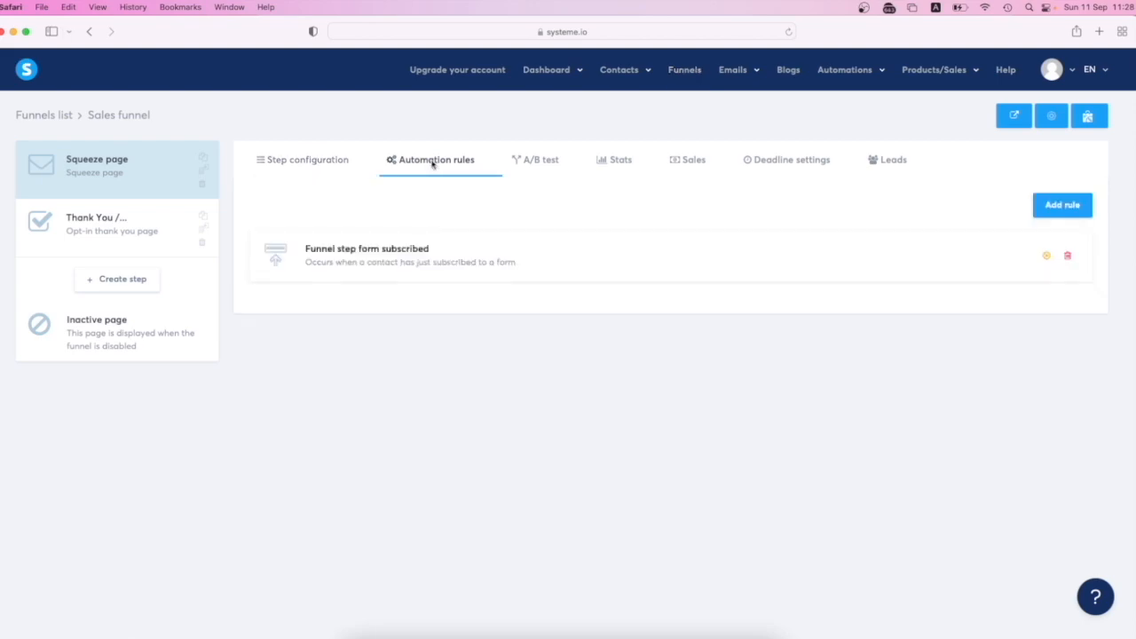
pyautogui.click(395, 257)
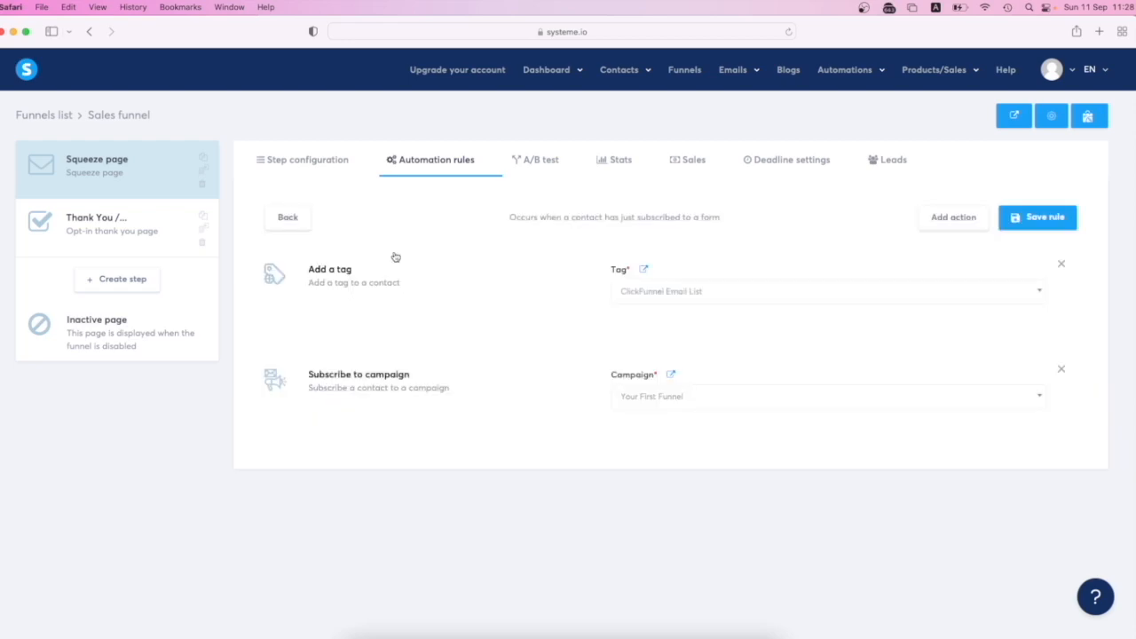
pyautogui.click(1062, 266)
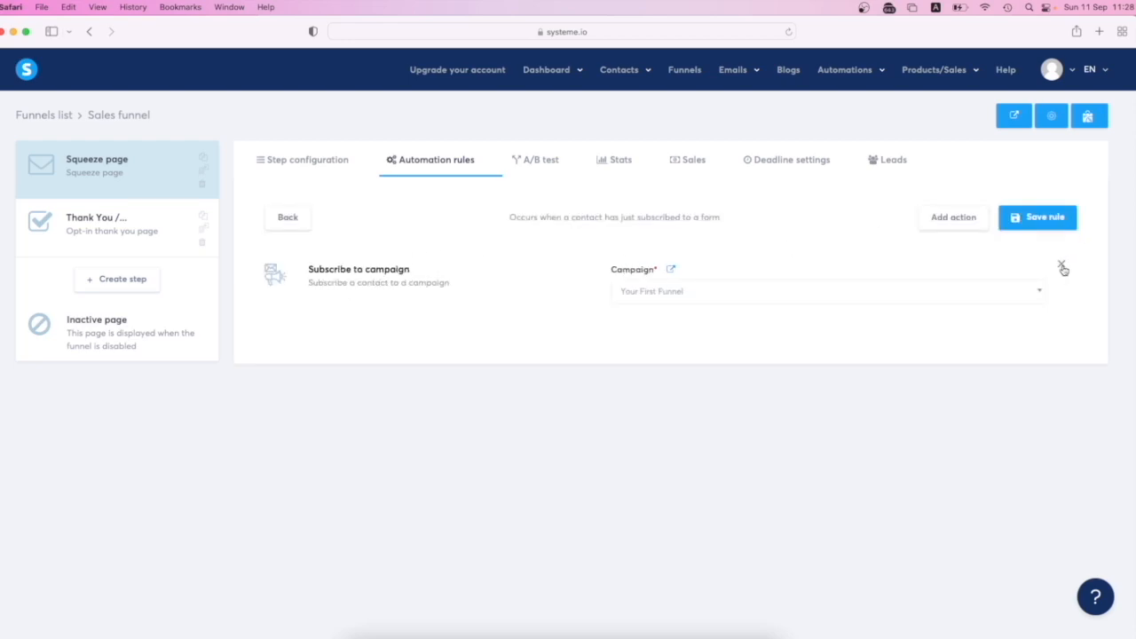
pyautogui.click(1062, 266)
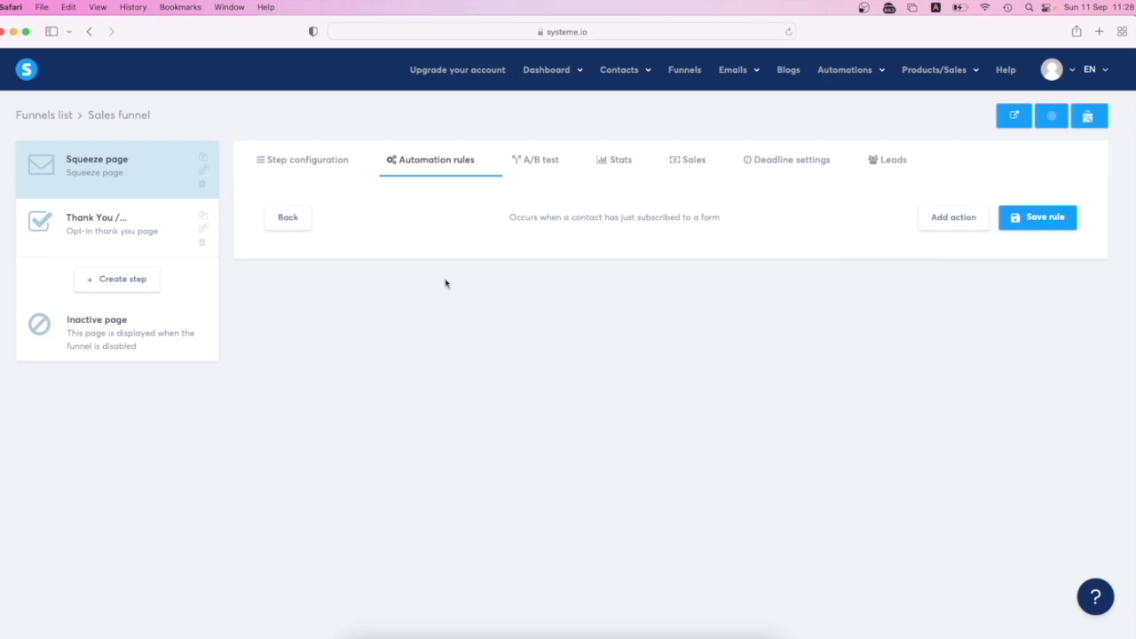
pyautogui.click(999, 215)
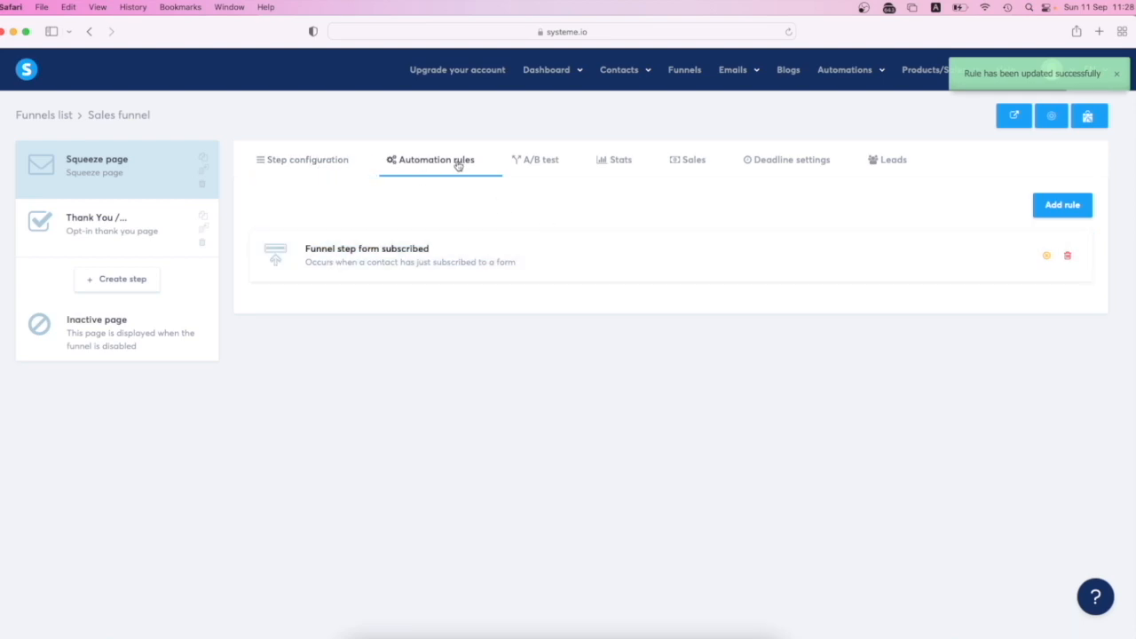
# Add an "Add a tag" action with the "ClickFunnel Email List" tag to the "Funnel step form subscribed" rule and save the rule
pyautogui.click(364, 261)
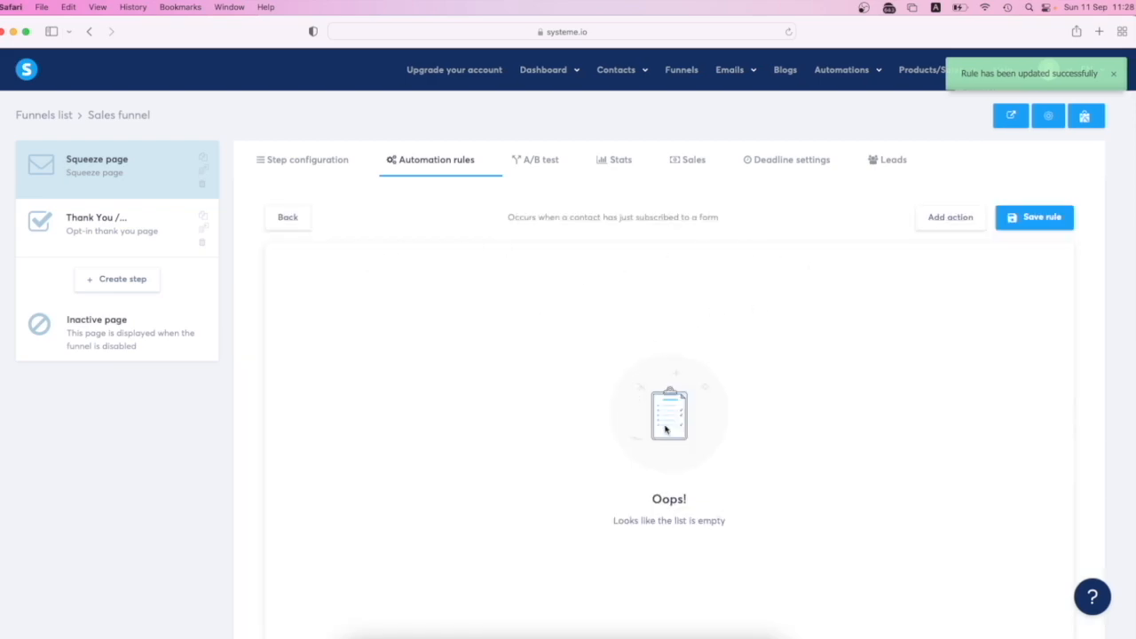
pyautogui.click(934, 222)
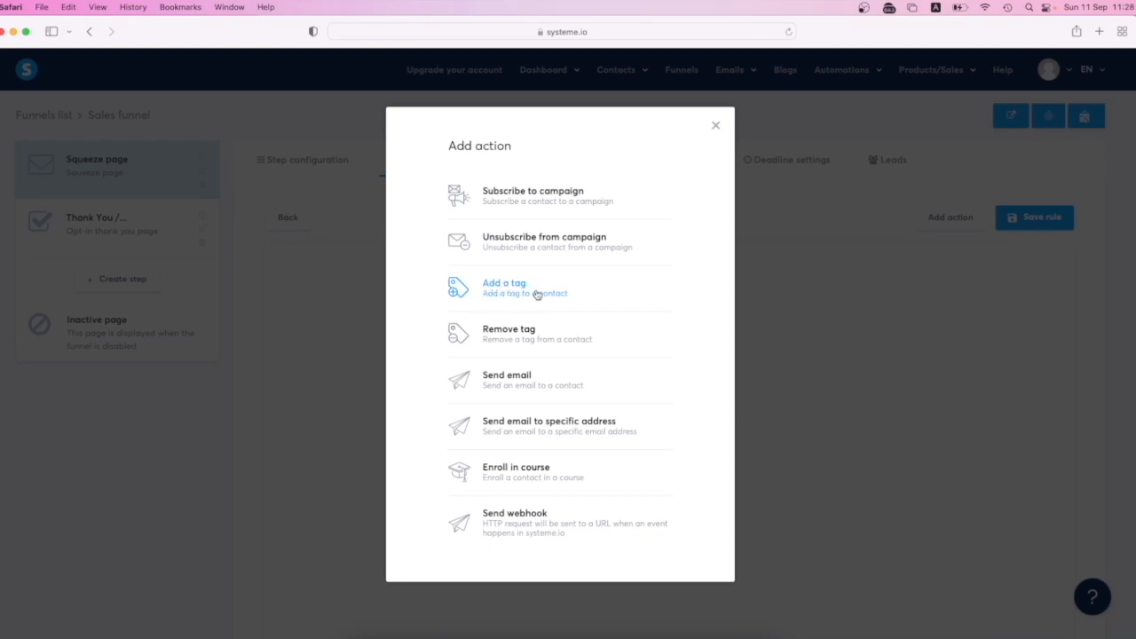
pyautogui.click(538, 295)
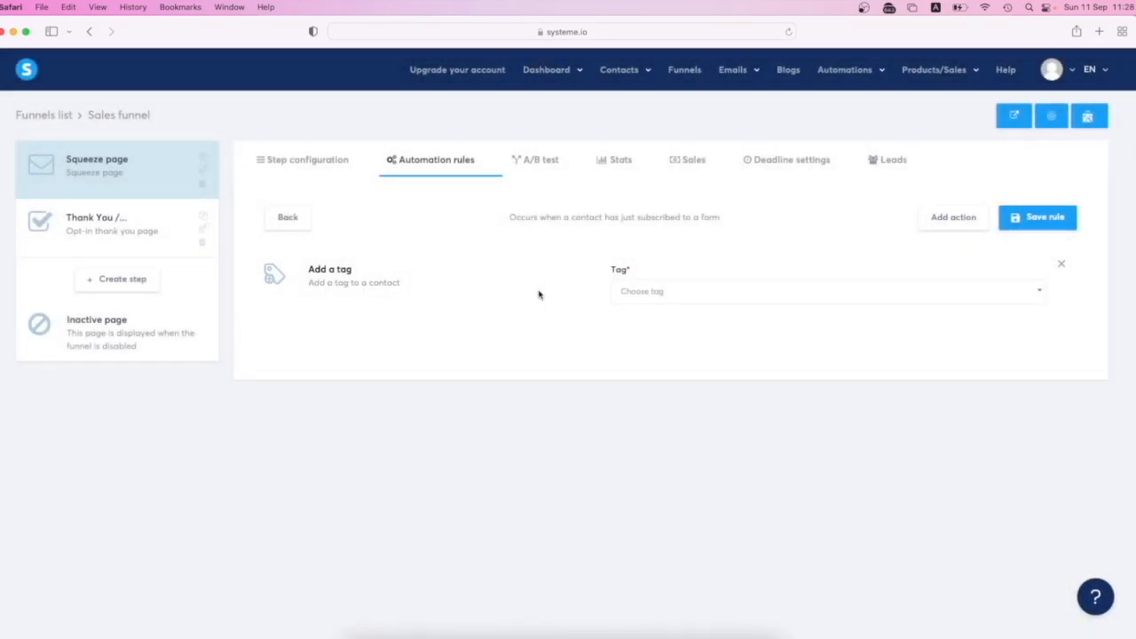
pyautogui.click(1039, 296)
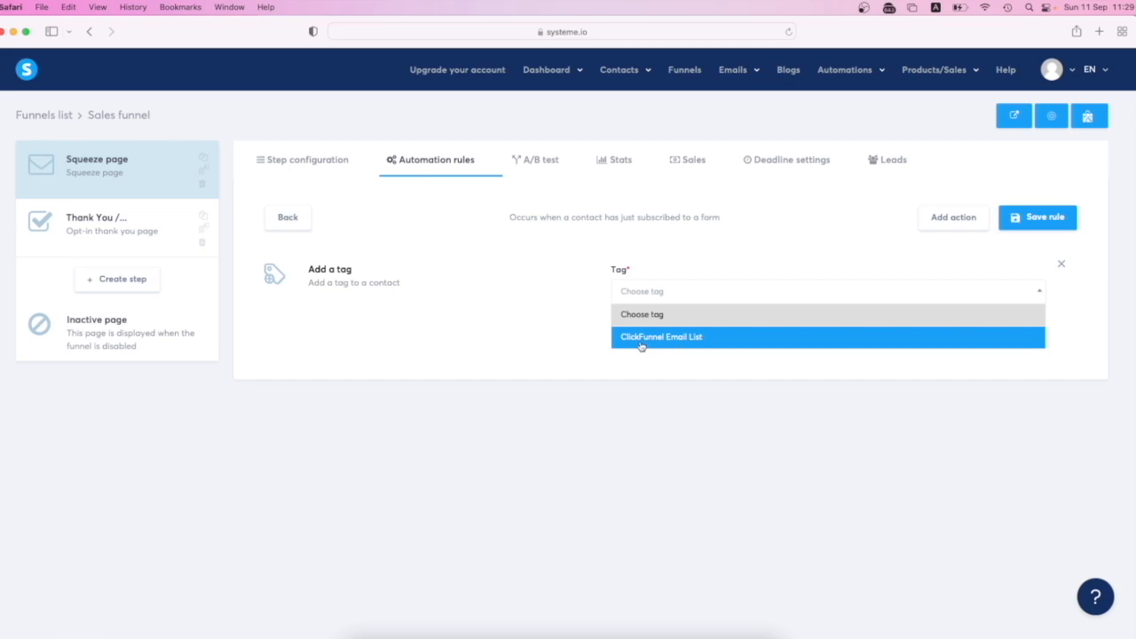
pyautogui.click(696, 343)
pyautogui.click(1014, 224)
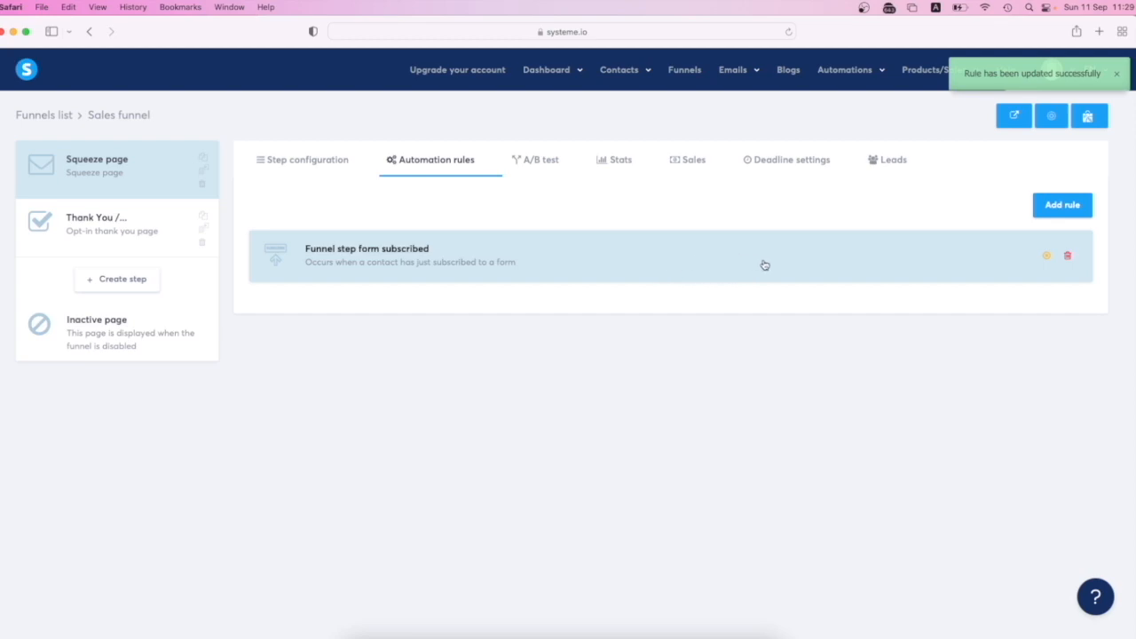
# Add a "Subscribe to campaign" action for "Your First Funnel" to the "Funnel step form subscribed" rule, reselect the "ClickFunnel Email List" tag, and save
pyautogui.click(1046, 210)
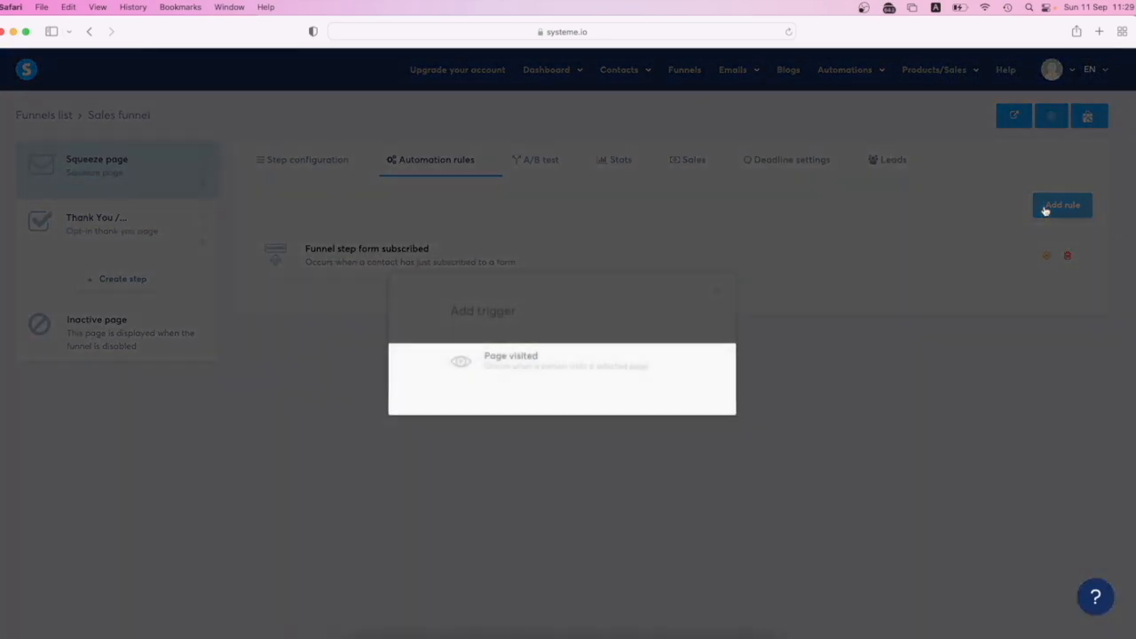
pyautogui.click(718, 291)
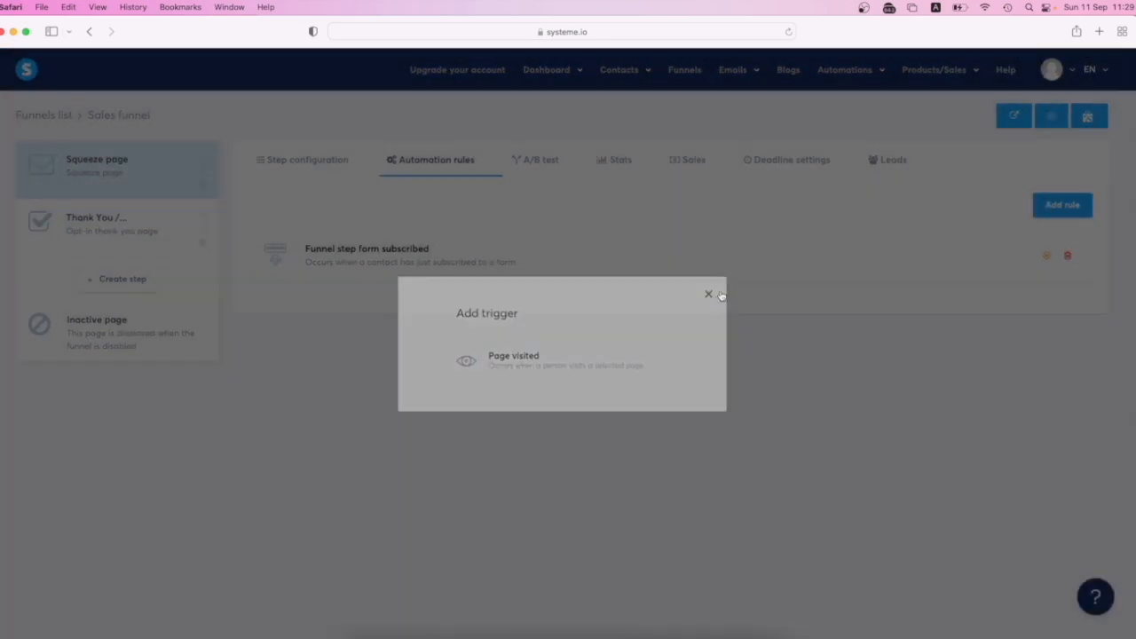
pyautogui.click(723, 264)
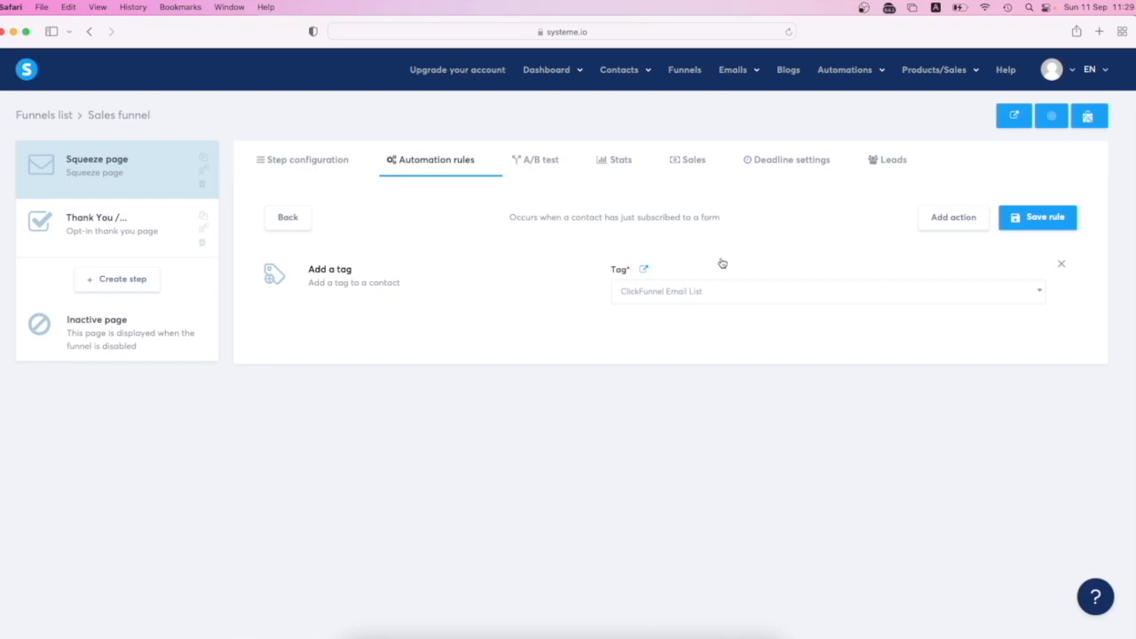
pyautogui.click(941, 221)
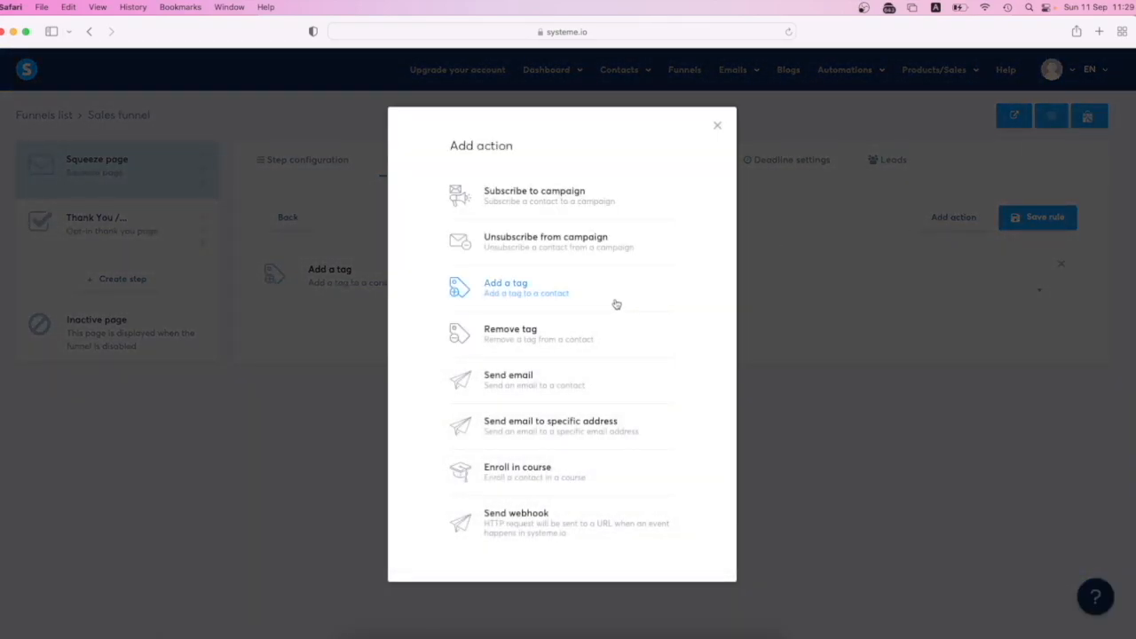
pyautogui.click(549, 197)
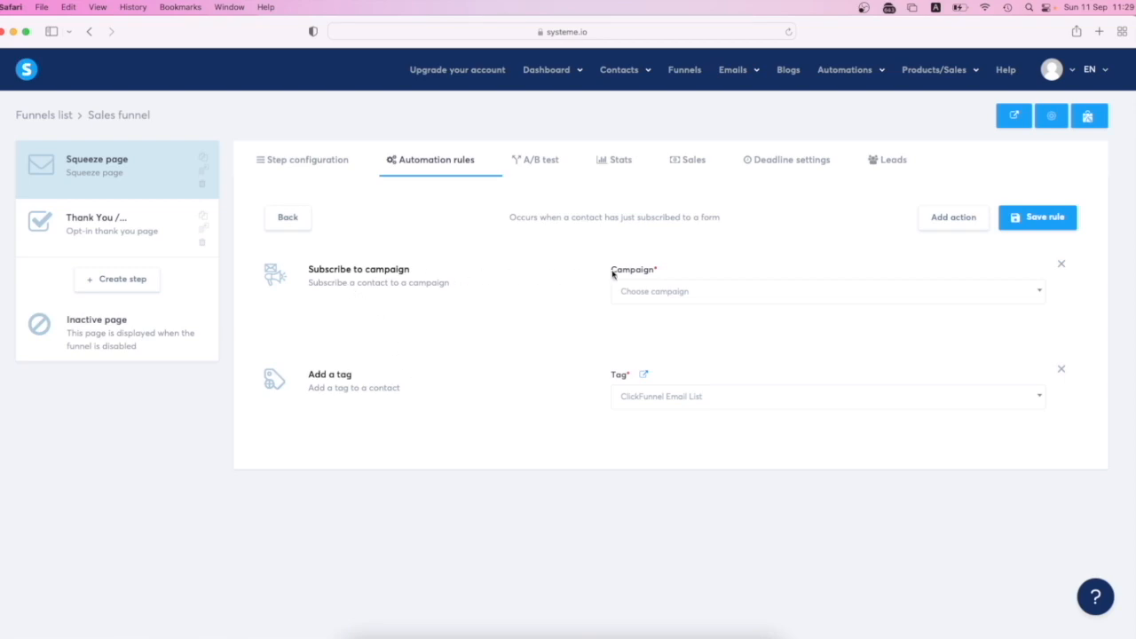
pyautogui.click(794, 298)
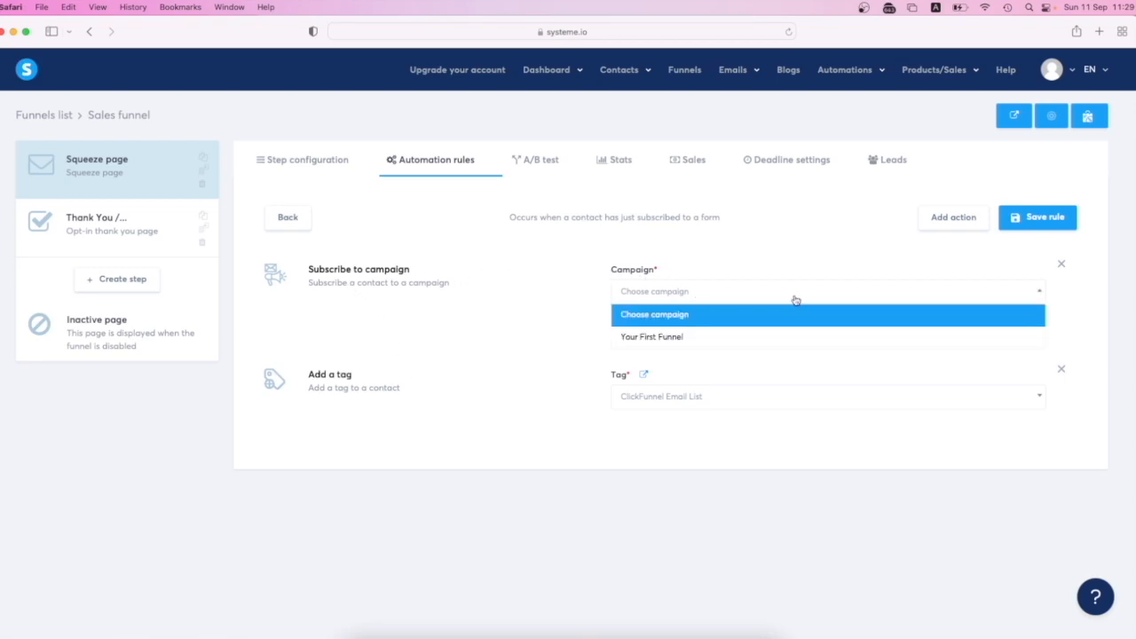
pyautogui.click(711, 338)
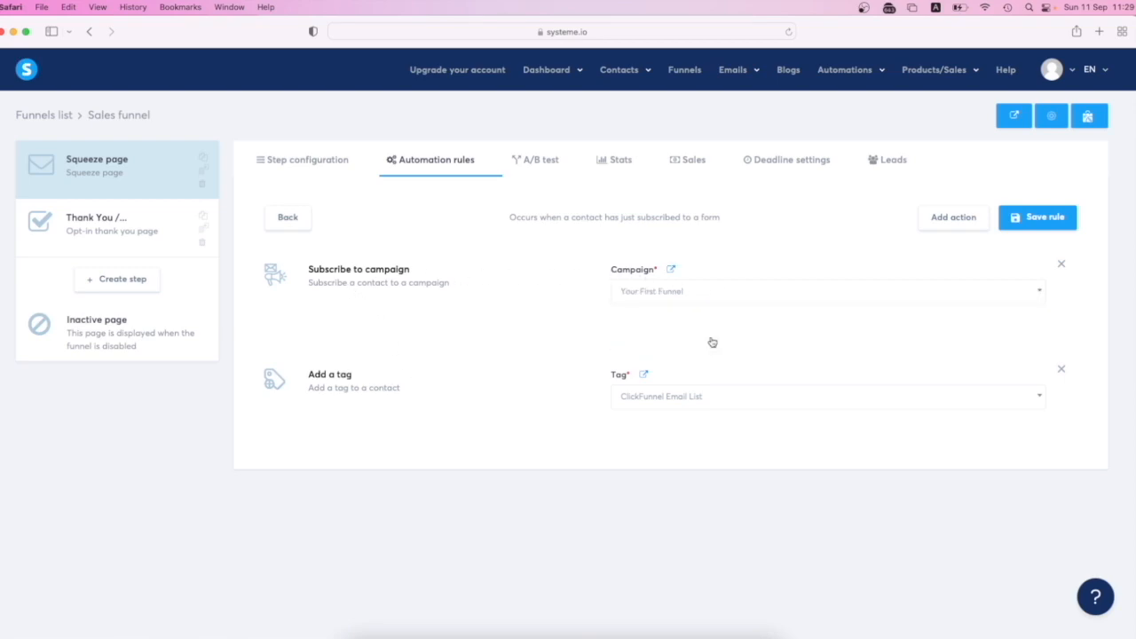
pyautogui.click(757, 396)
pyautogui.click(683, 447)
pyautogui.click(1044, 222)
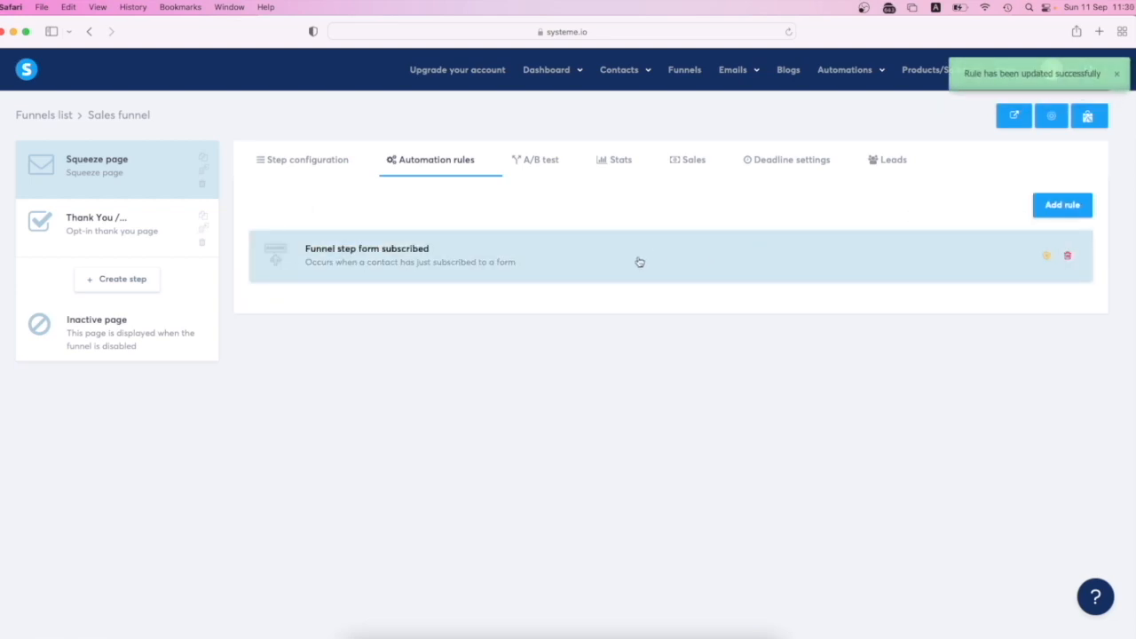
# Review the tag and campaign actions in the saved "Funnel step form subscribed" rule, saving it once more
pyautogui.click(640, 262)
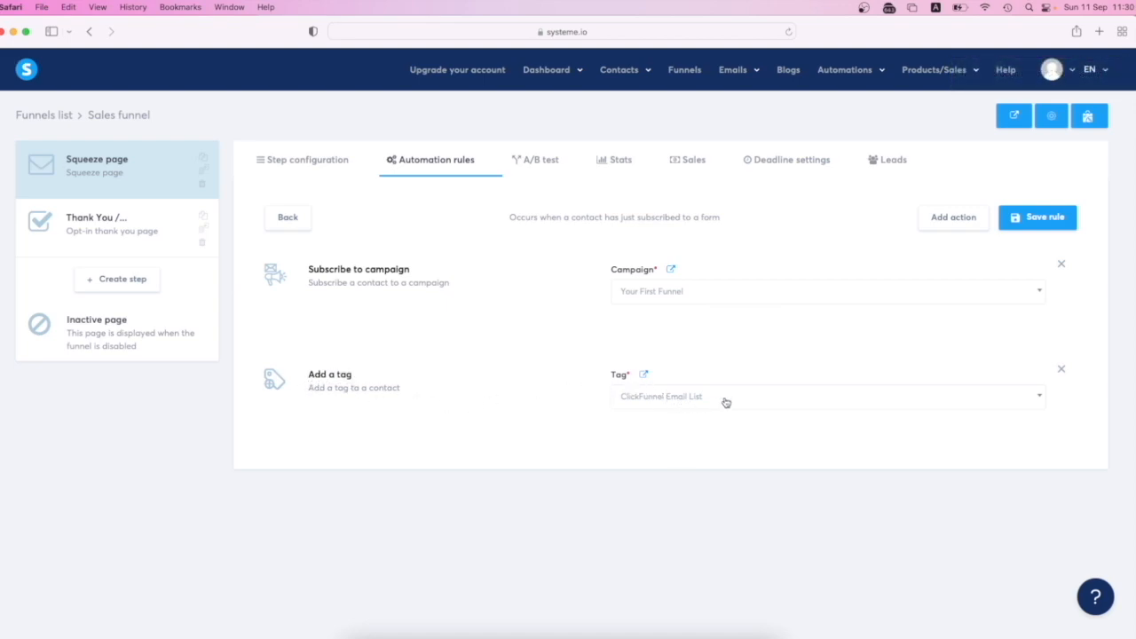
pyautogui.click(1030, 222)
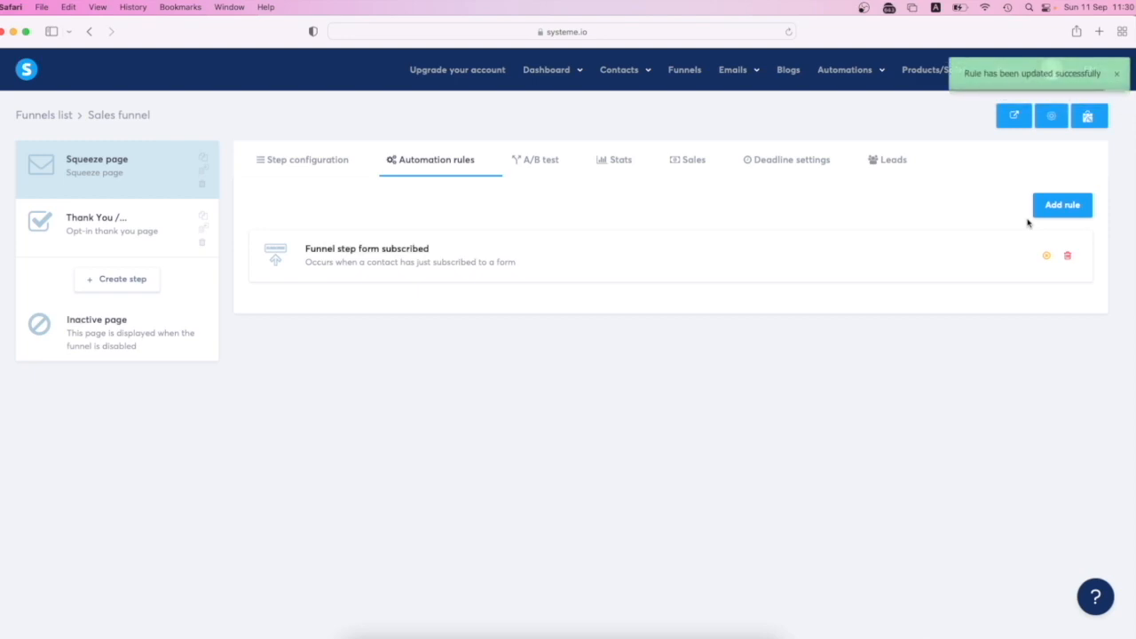
pyautogui.click(606, 266)
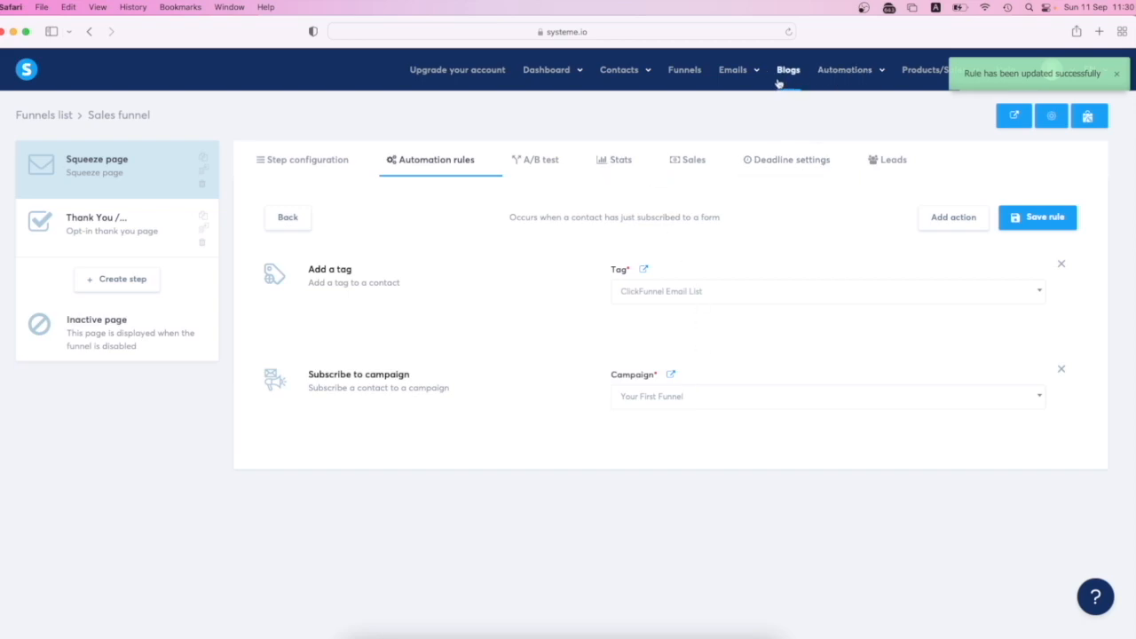
# Save the "Join the new "Your First Funnel" LIVE Coaching with me?" email in the "Your First Funnel" campaign and send it as a test
pyautogui.moveTo(740, 76)
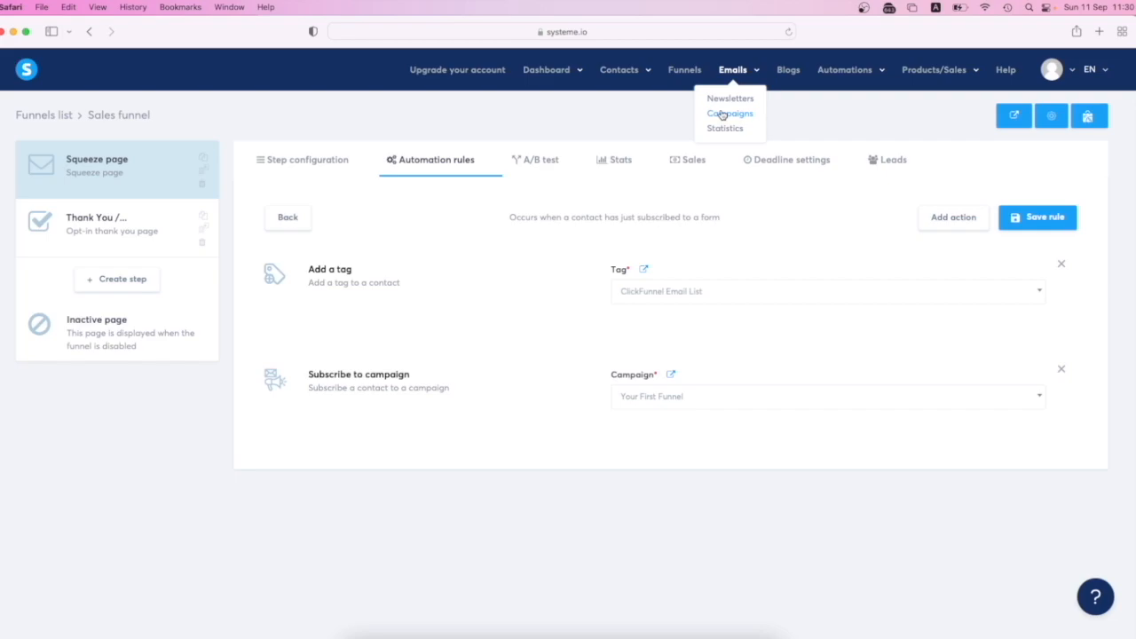
pyautogui.click(722, 116)
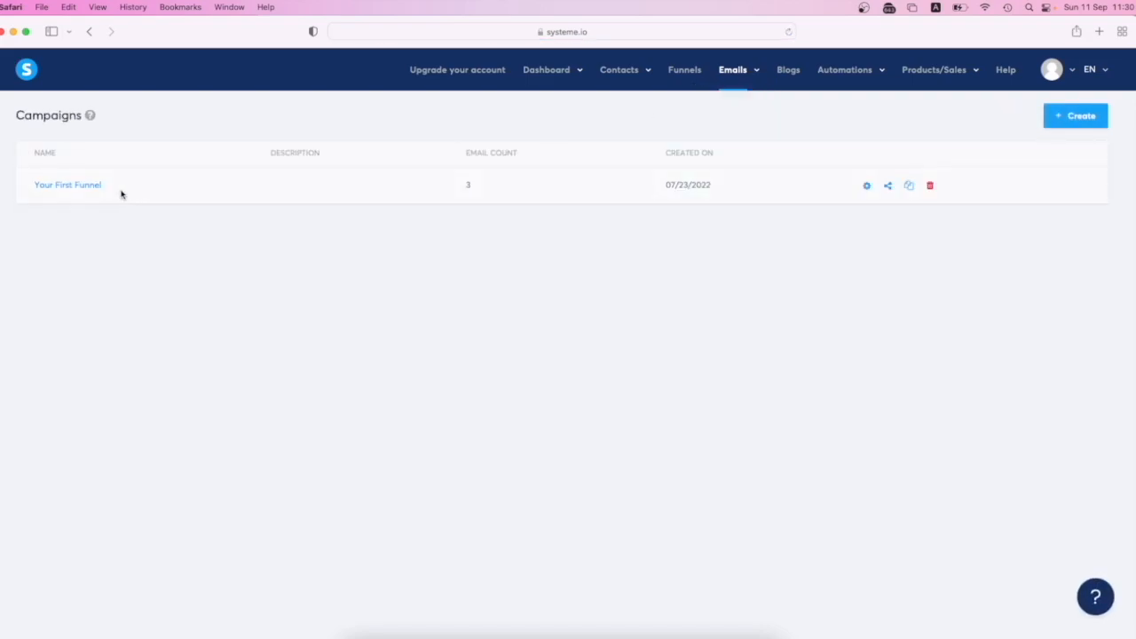
pyautogui.click(86, 186)
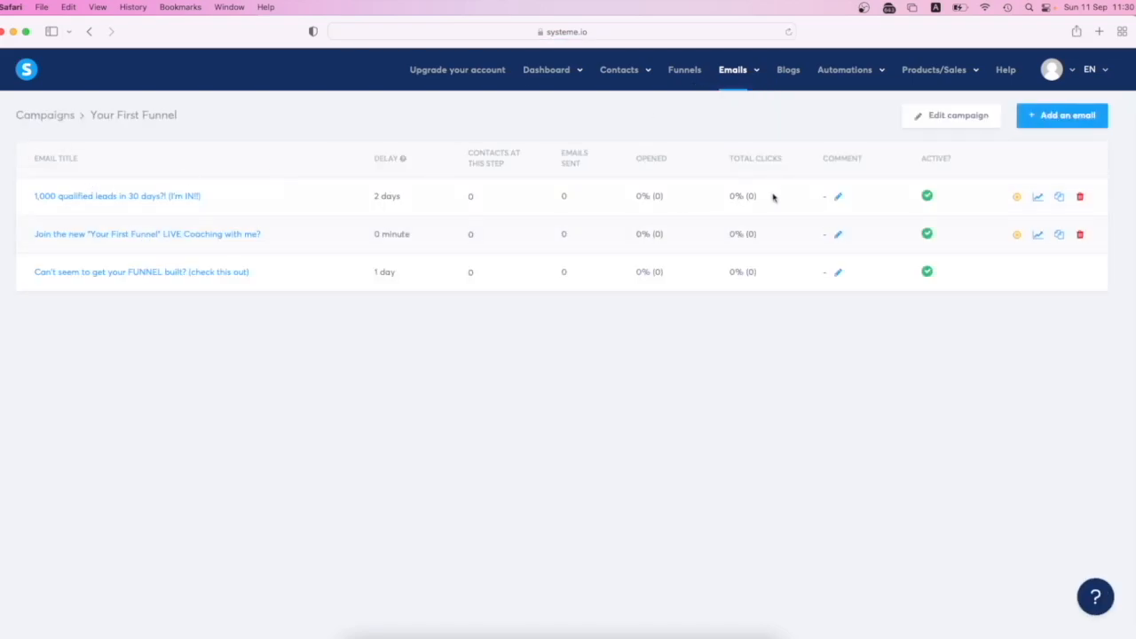
pyautogui.click(214, 236)
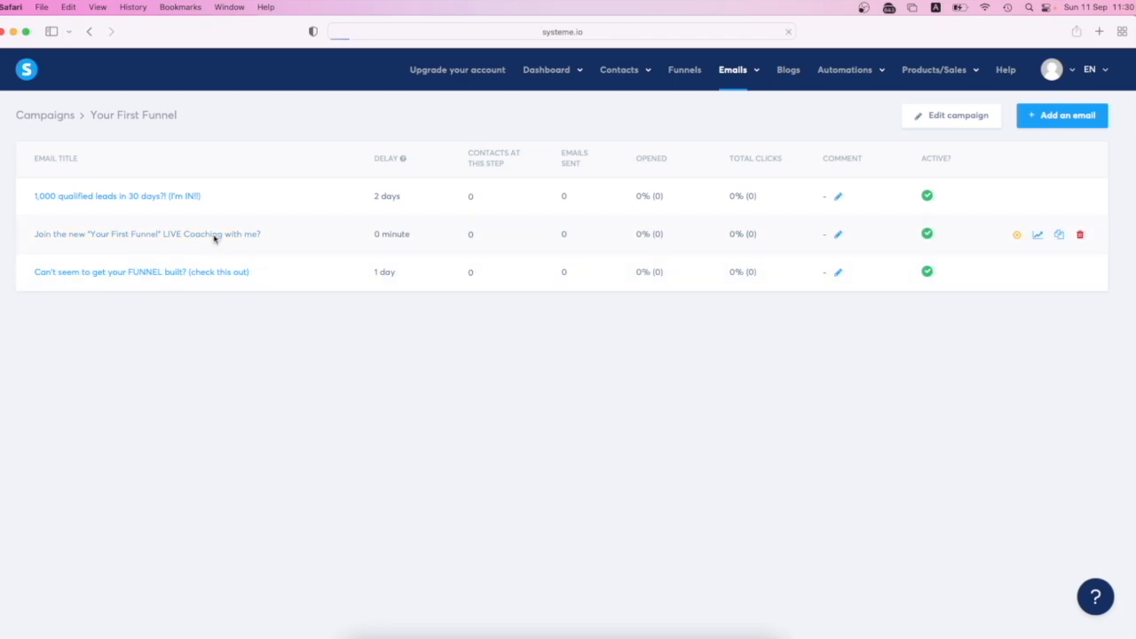
pyautogui.click(913, 124)
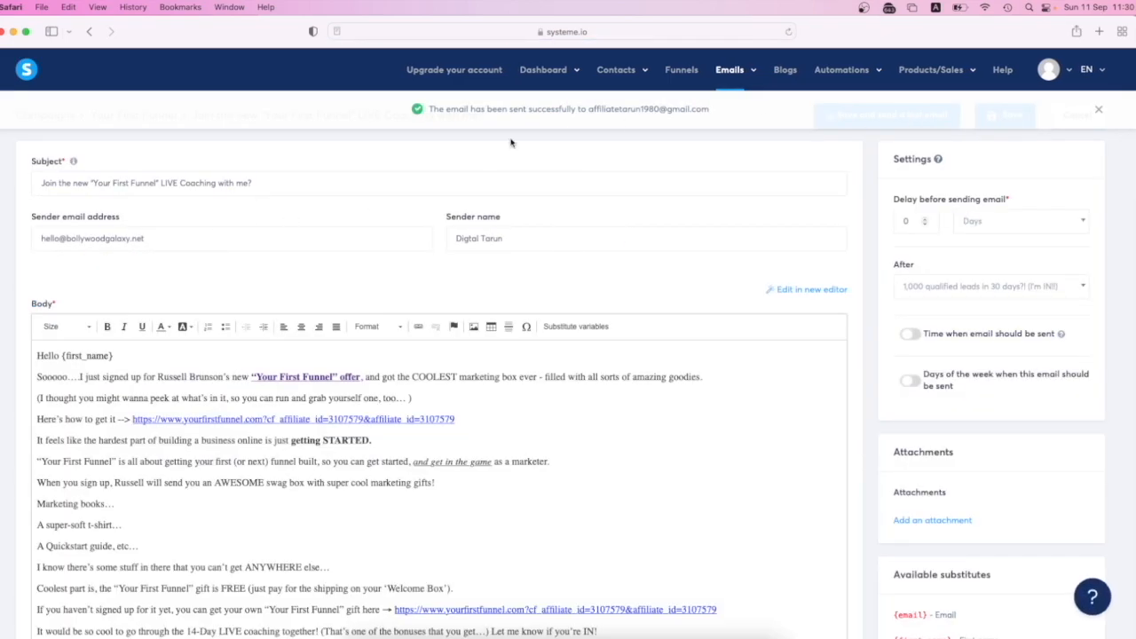
# Switch to Gmail, read through the received "Join the new "Your First Funnel" LIVE Coaching with me?" test email, and return to the inbox
pyautogui.click(13, 33)
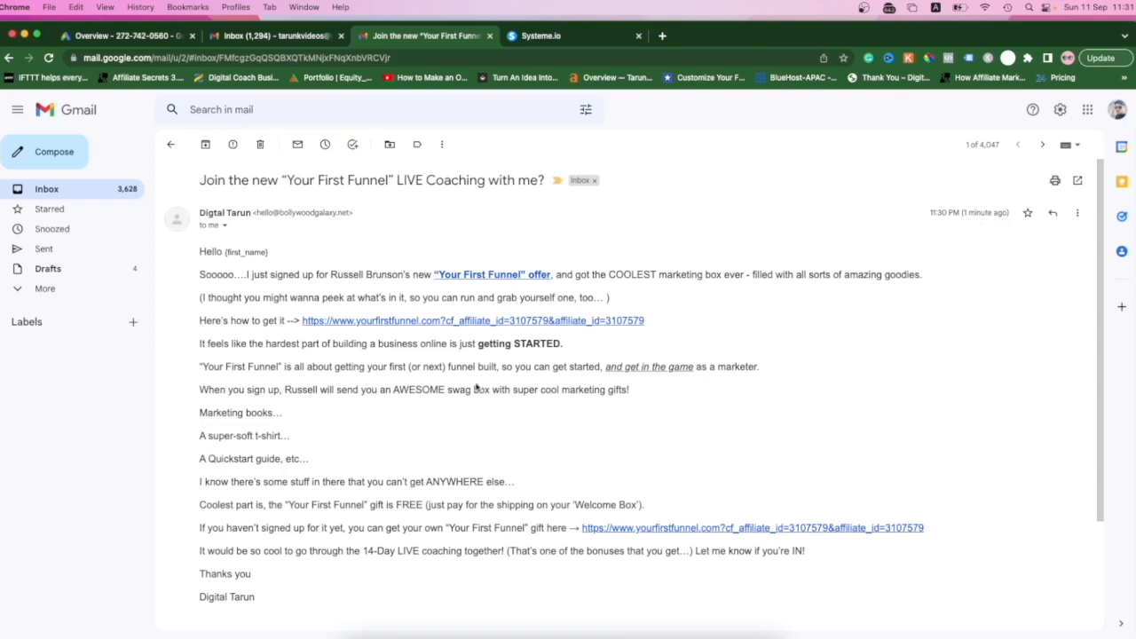
pyautogui.scroll(-4, 476, 388)
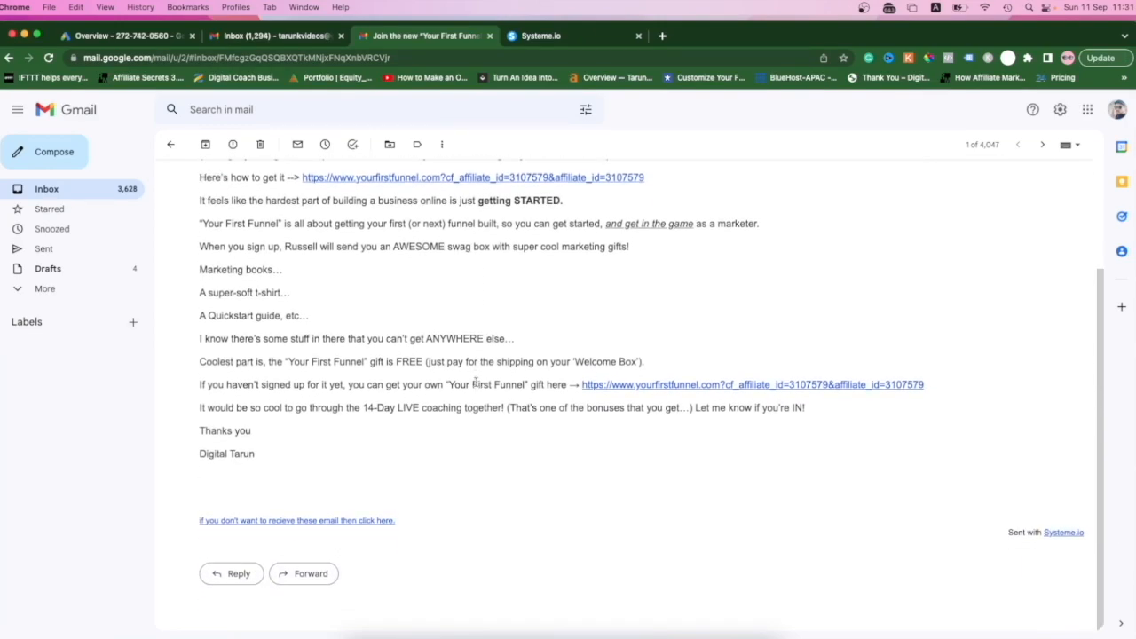
pyautogui.scroll(6, 477, 383)
pyautogui.click(171, 144)
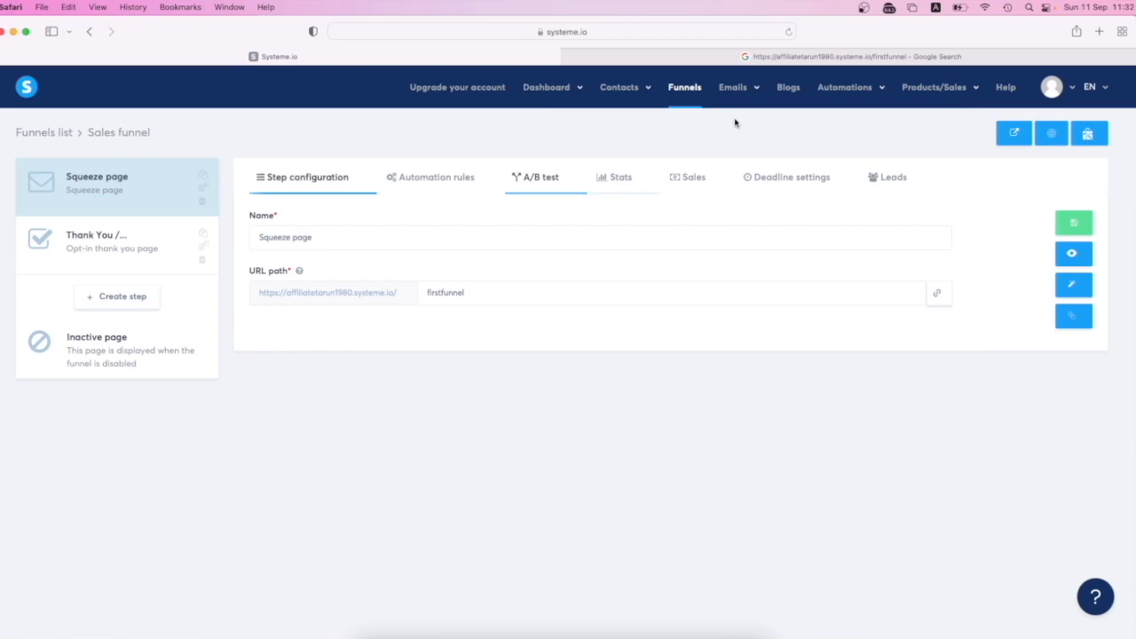
# Set the sending delay of the campaign's "Can't seem to get your FUNNEL built? (check this out)" email to 2 minutes, then save and send a test
pyautogui.moveTo(734, 89)
pyautogui.click(721, 131)
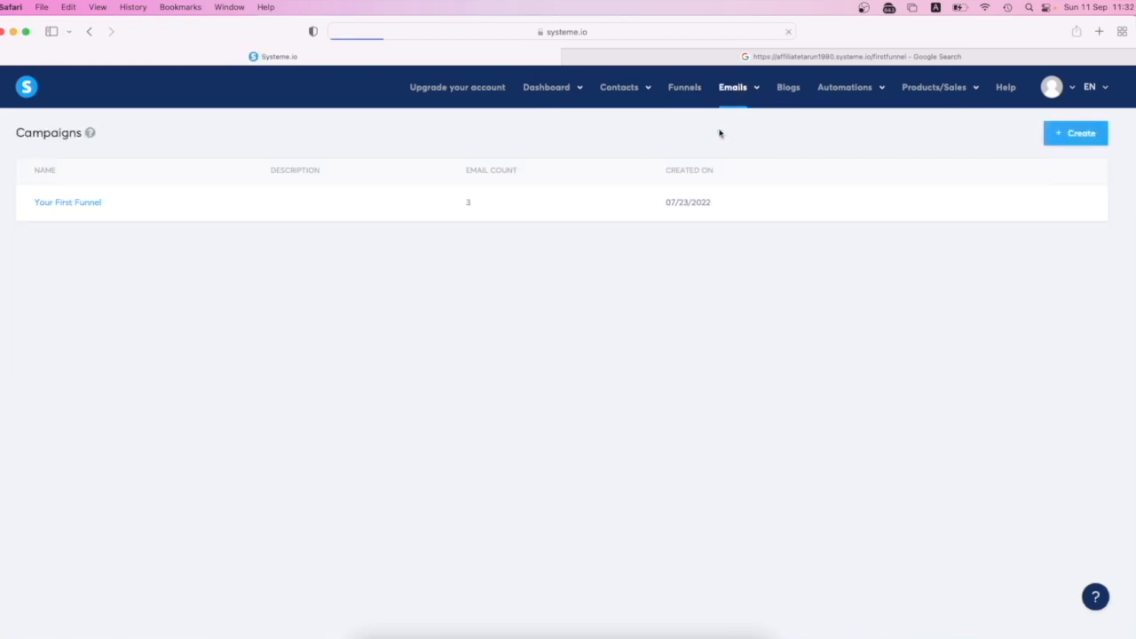
pyautogui.click(78, 204)
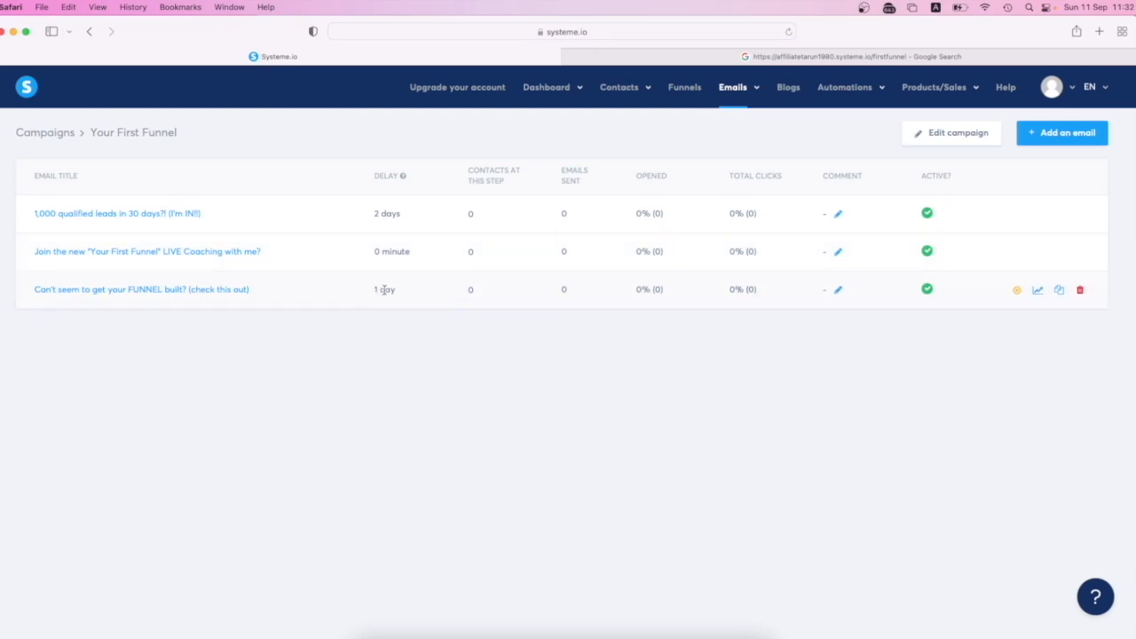
pyautogui.click(216, 292)
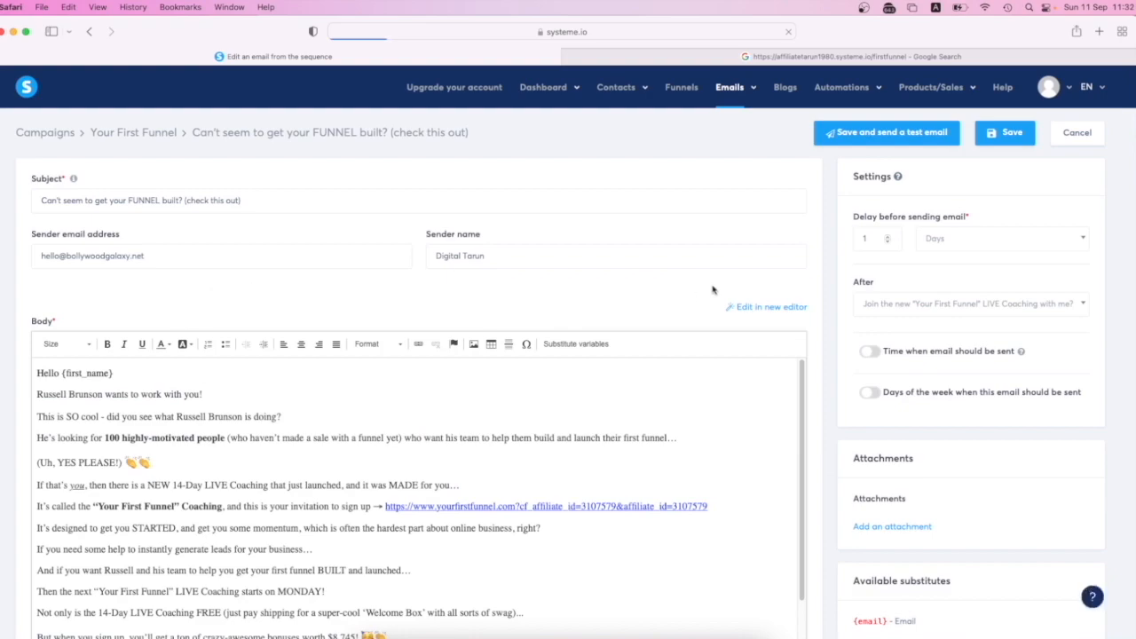
pyautogui.click(887, 237)
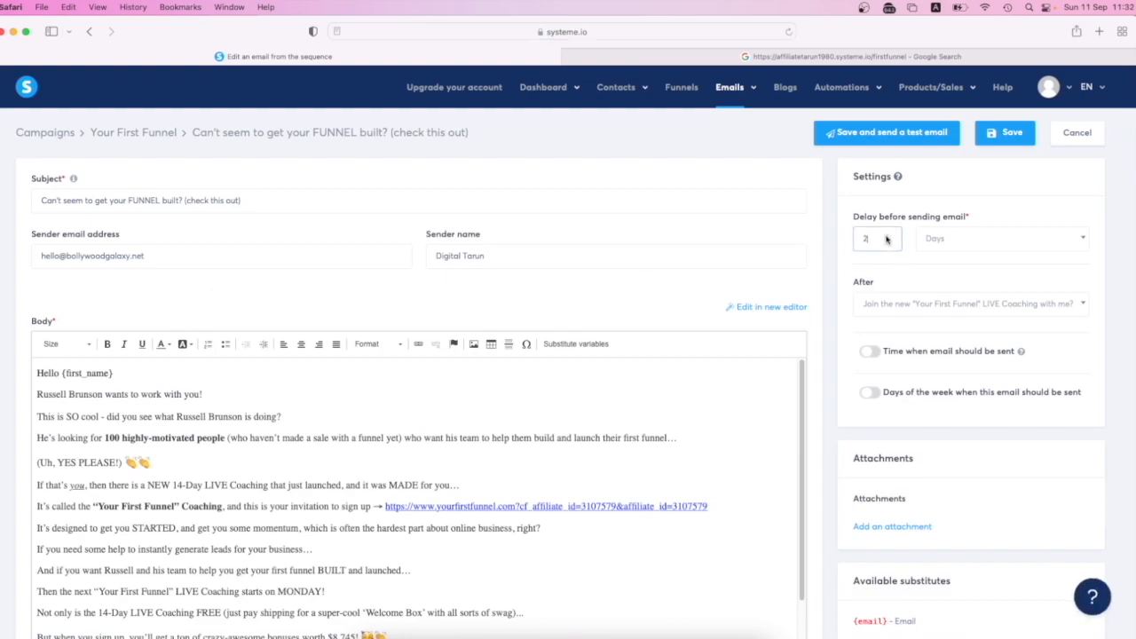
pyautogui.click(1086, 241)
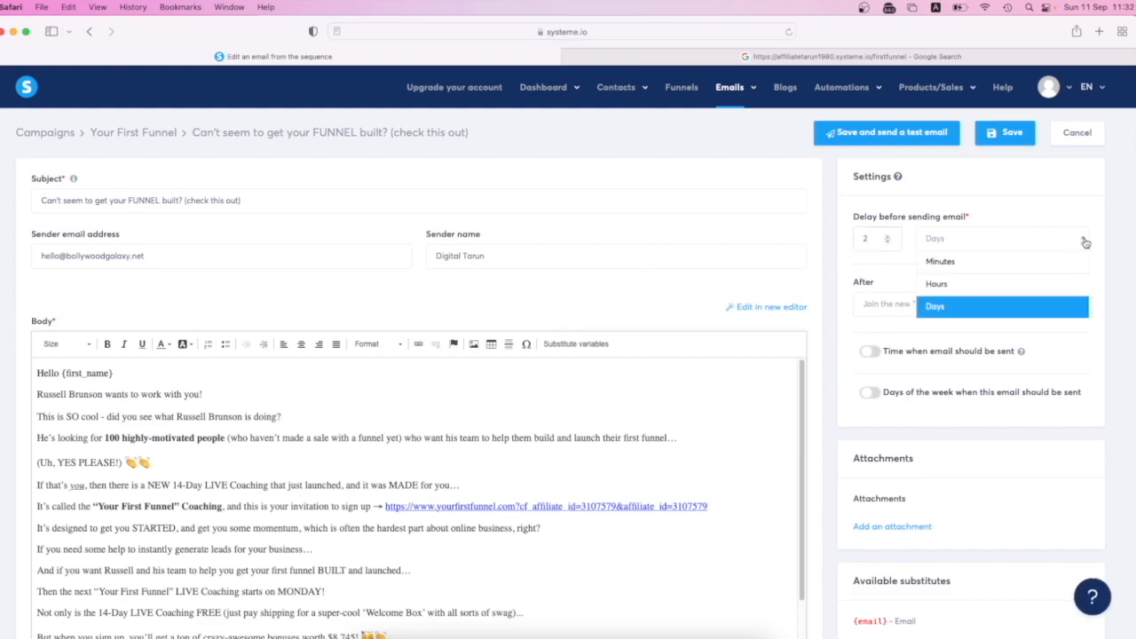
pyautogui.click(958, 268)
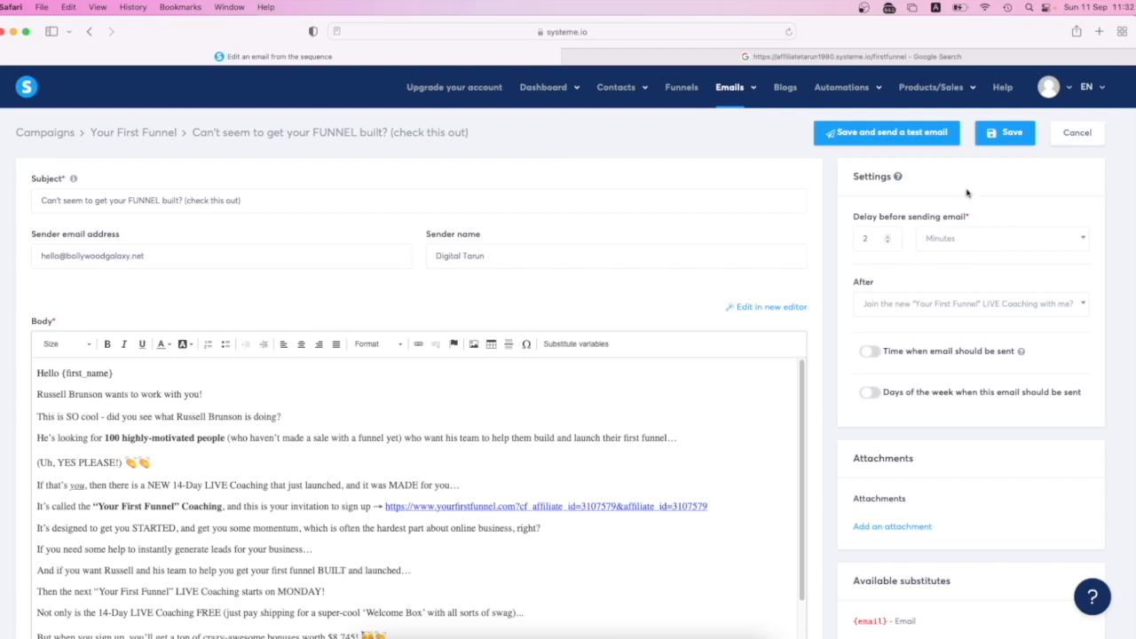
pyautogui.click(930, 134)
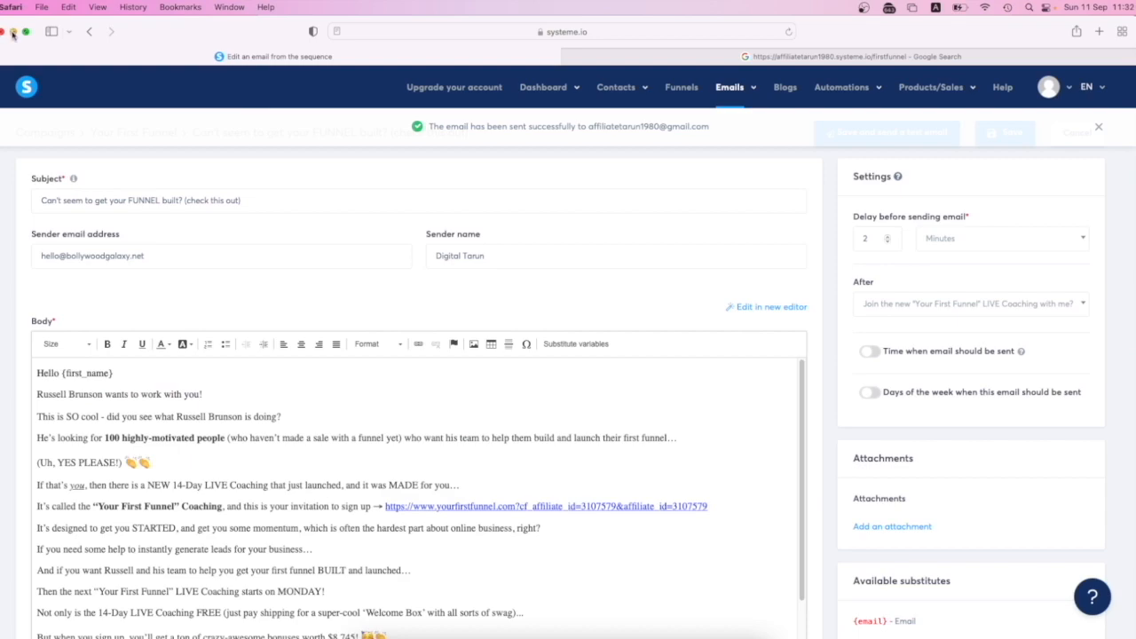
# Switch to Gmail, read through the "Can't seem to get your FUNNEL built? (check this out)" test email, and return to the inbox
pyautogui.click(12, 33)
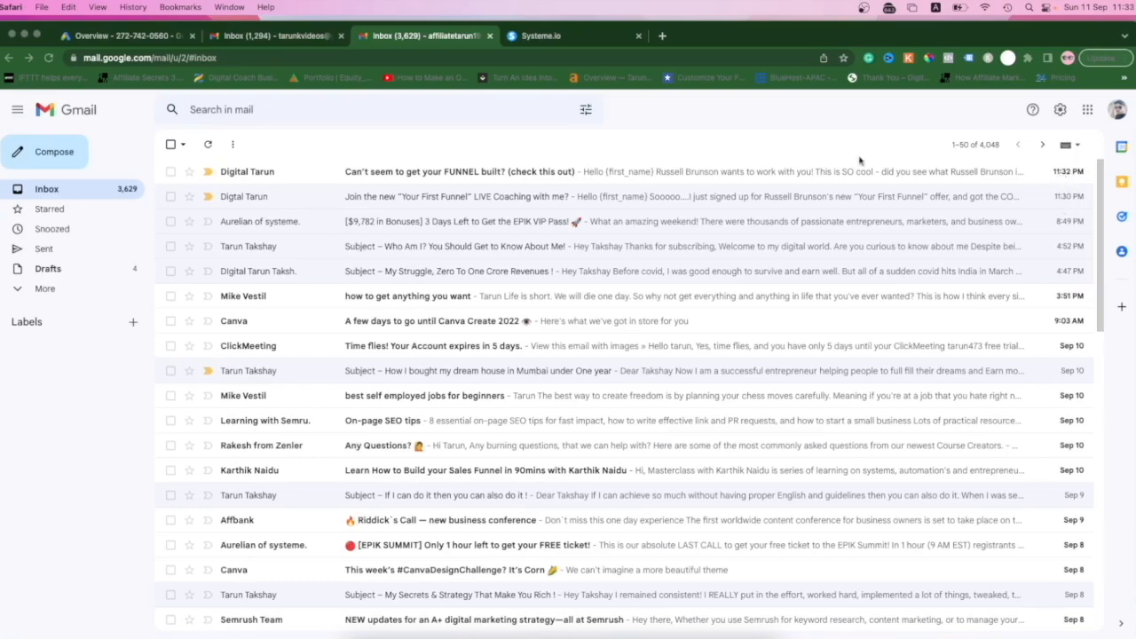
pyautogui.click(534, 173)
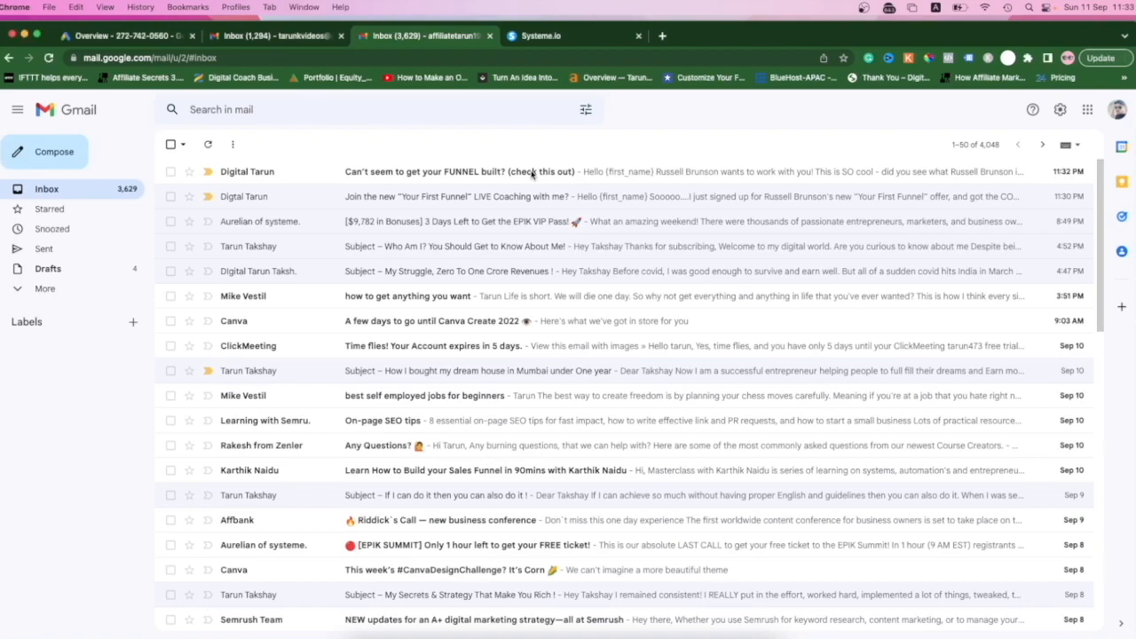
pyautogui.click(484, 175)
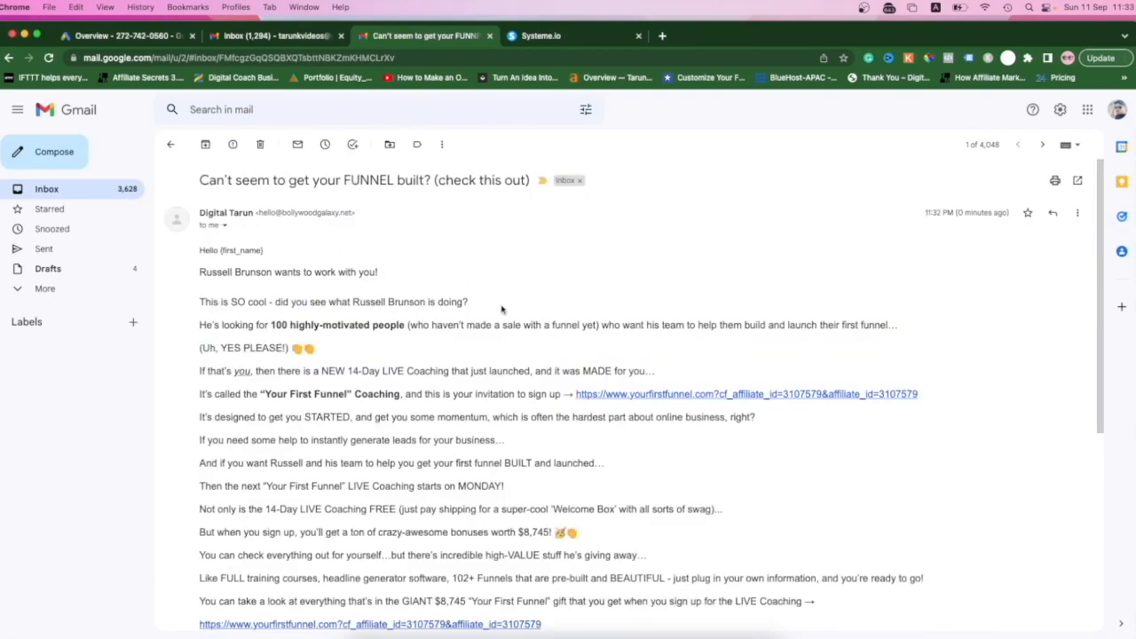
pyautogui.scroll(-5, 522, 413)
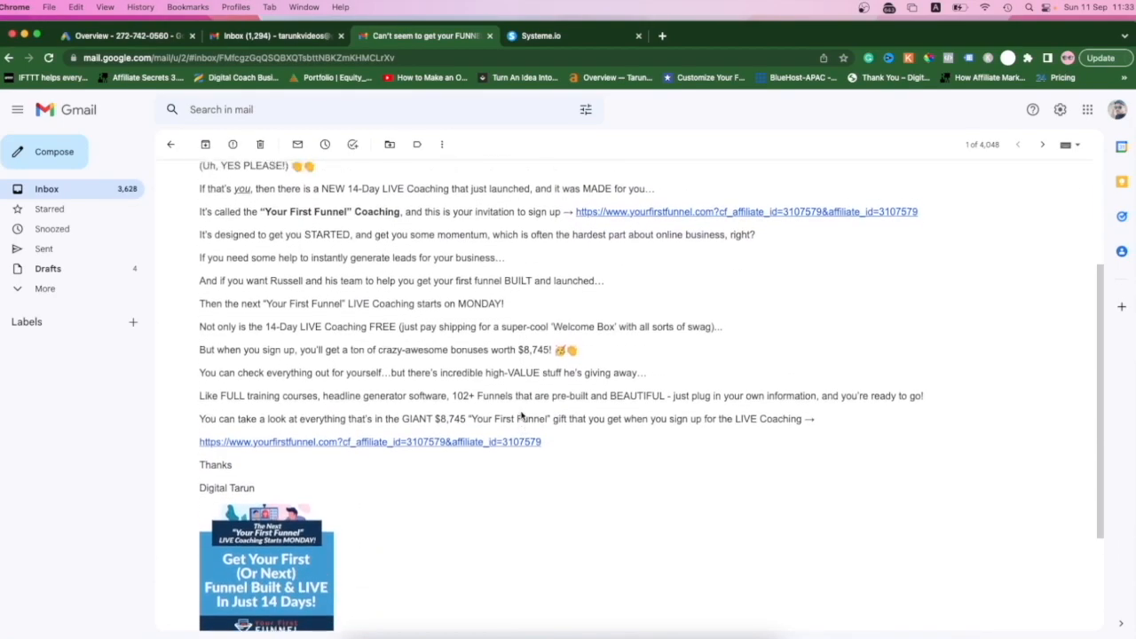
pyautogui.scroll(5, 522, 416)
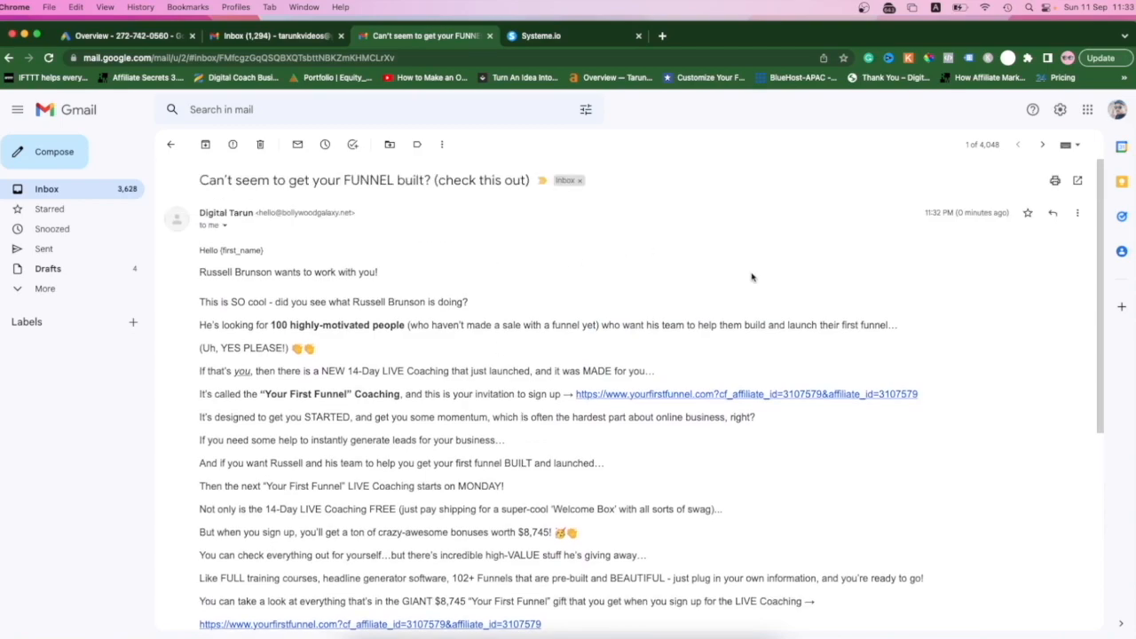
pyautogui.click(170, 147)
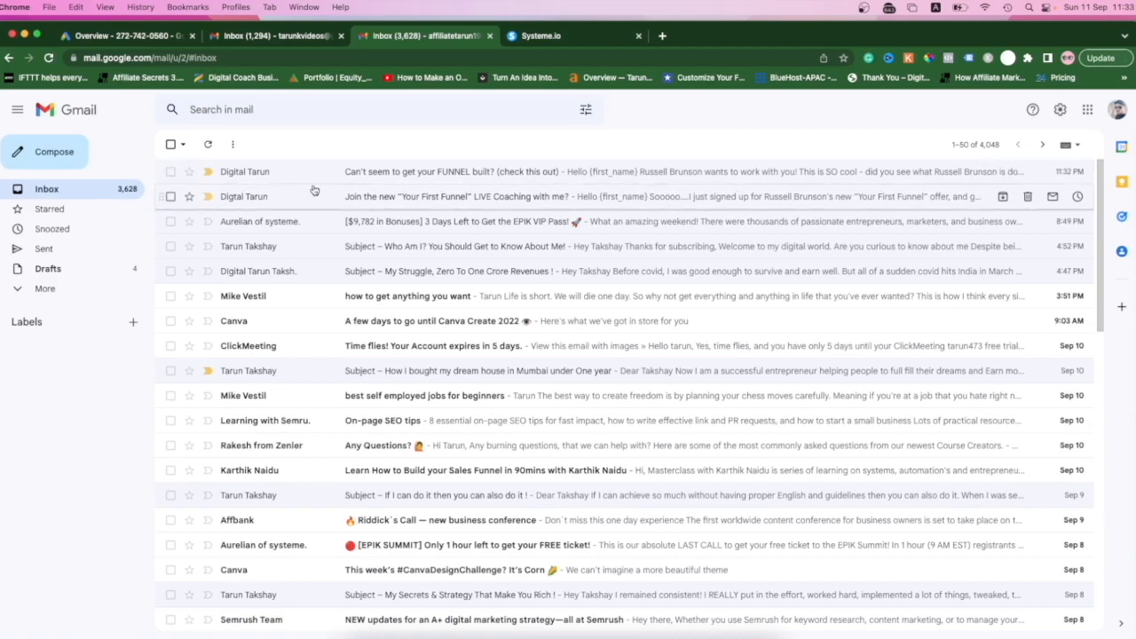